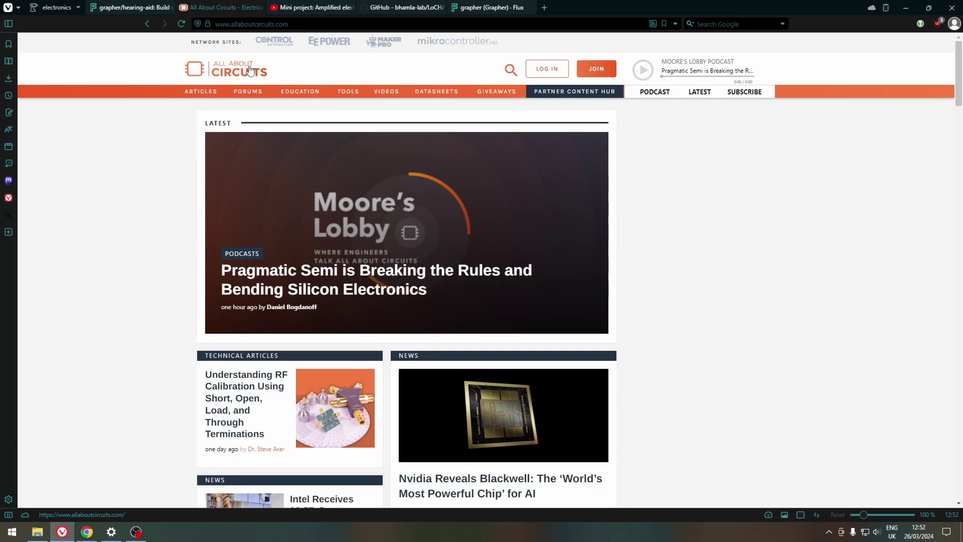
- Look over the All About Circuits FORUMS menu, then switch to the Flux grapher projects page
mouse_move(241, 94)
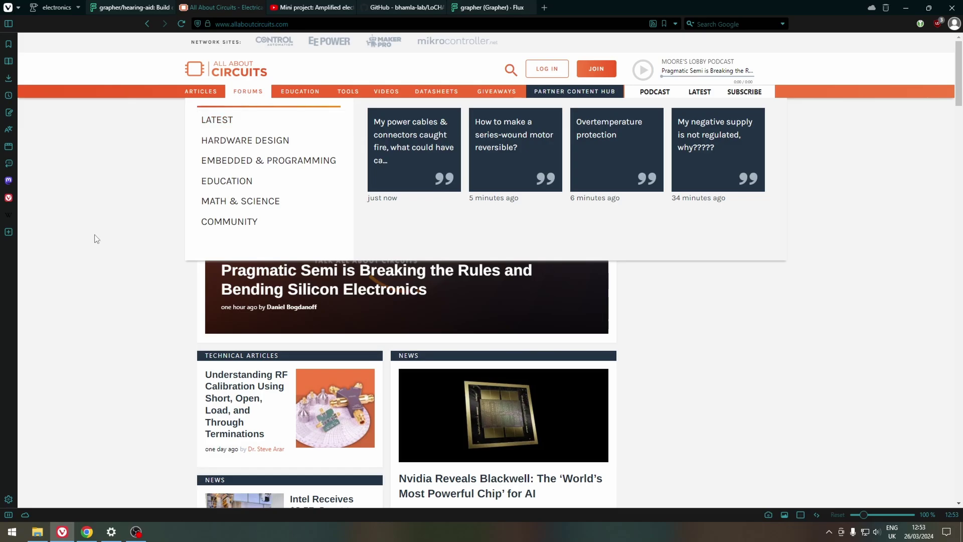
click(489, 8)
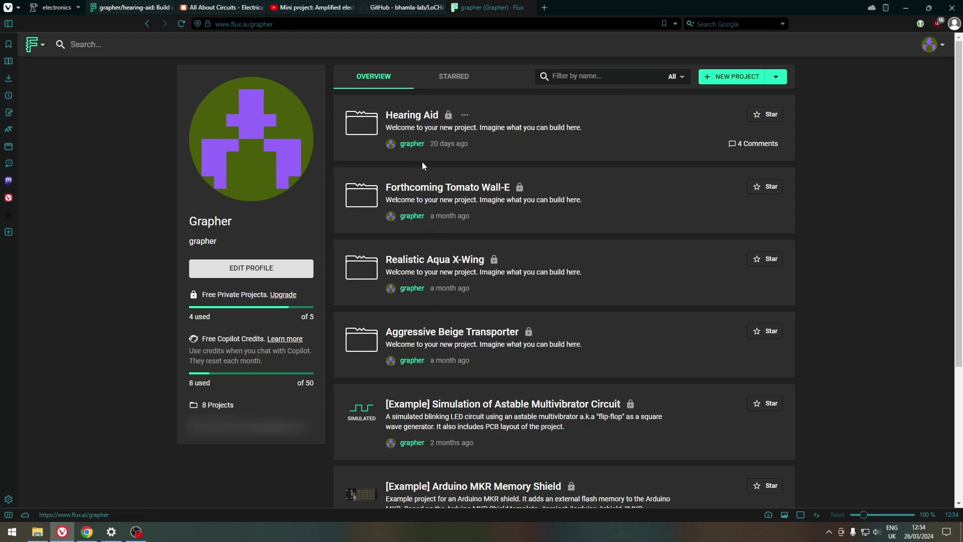
- Open the Aggressive Beige Transporter project in a new tab, view it, and return to the projects list
middle_click(461, 334)
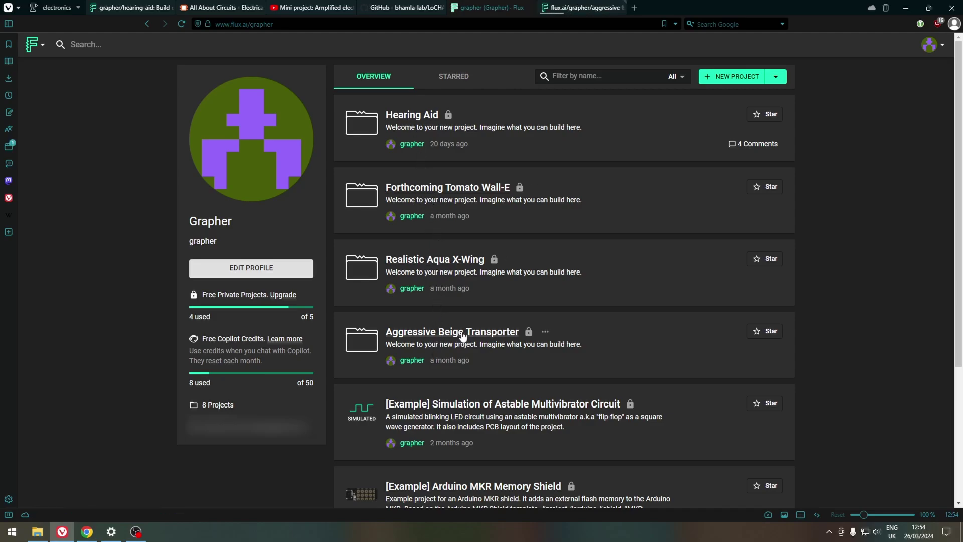
click(577, 11)
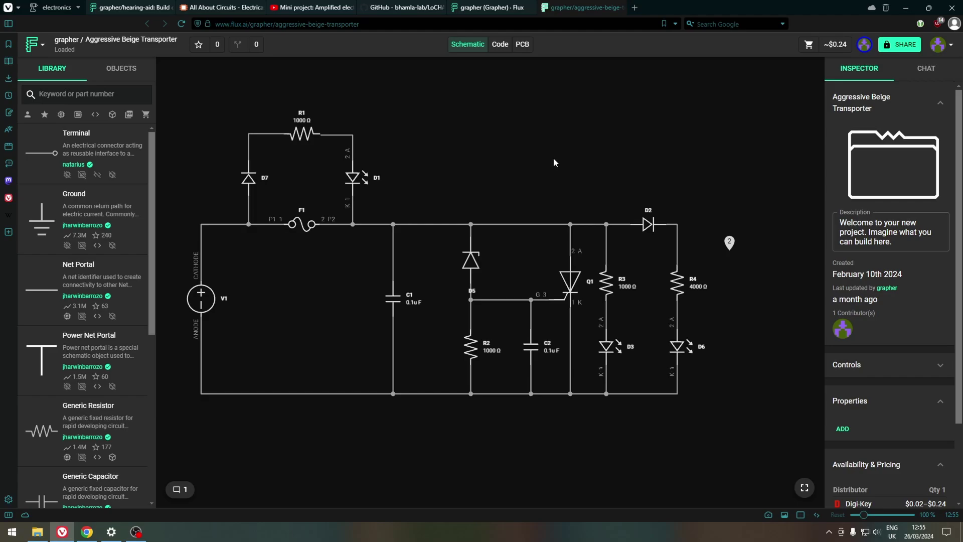
click(488, 7)
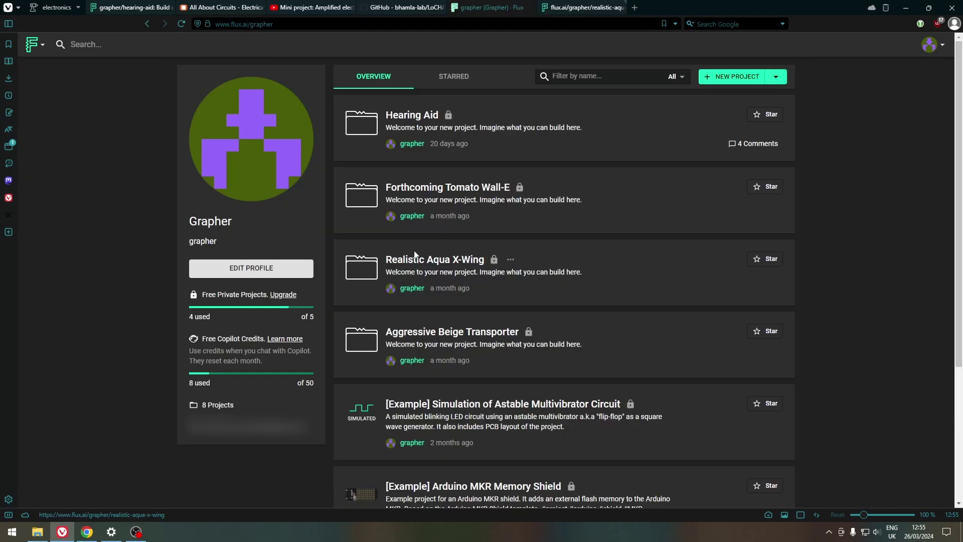
- In the Realistic Aqua X-Wing schematic, close switch S1 to power the LED
click(589, 8)
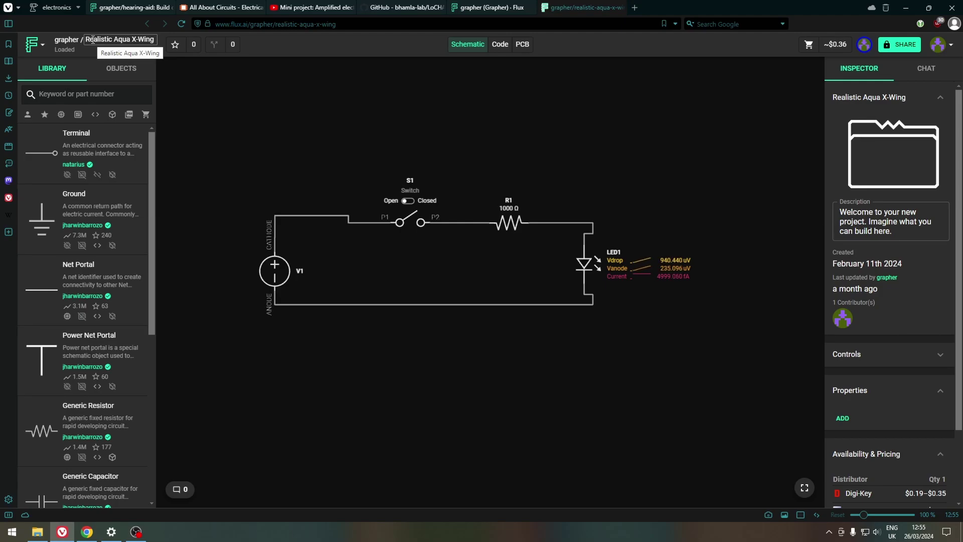
click(407, 202)
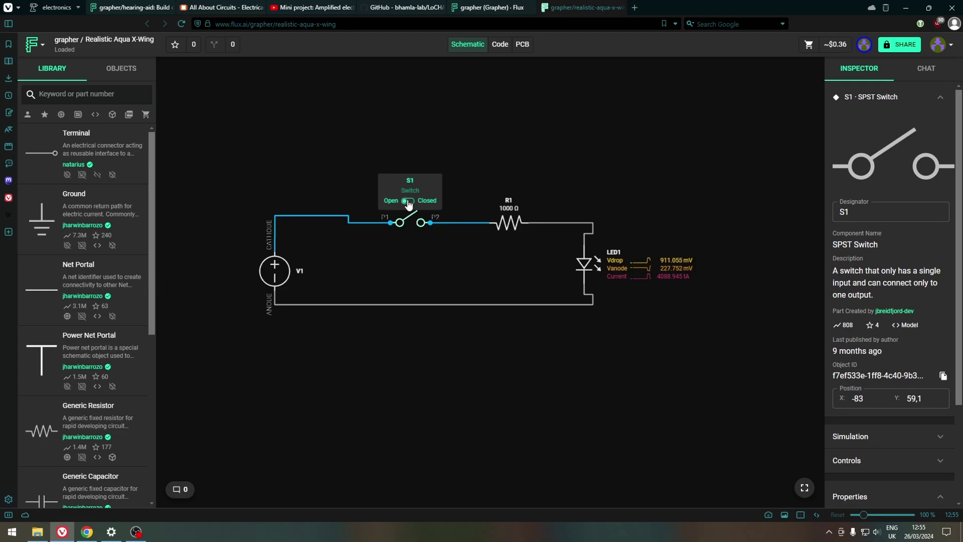
click(409, 201)
key(ctrl+w)
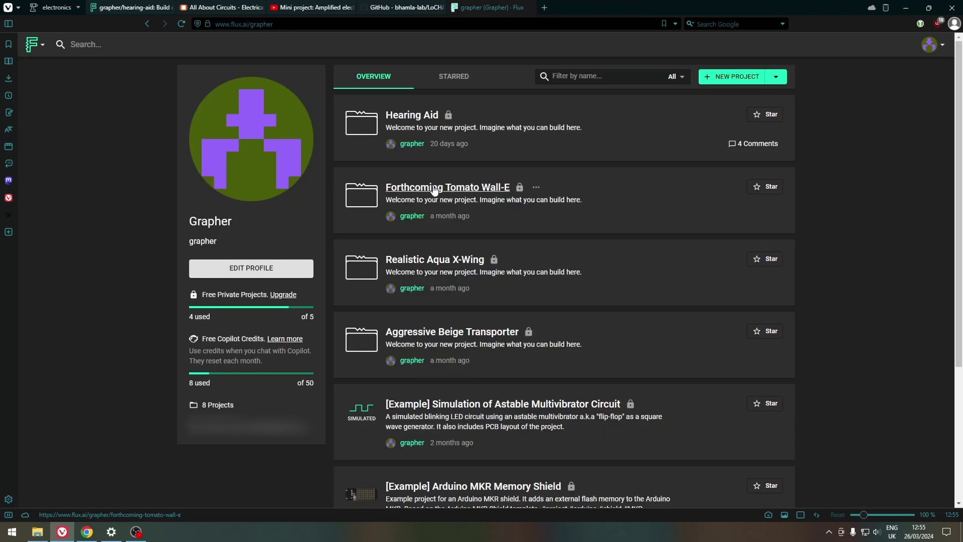
click(434, 190)
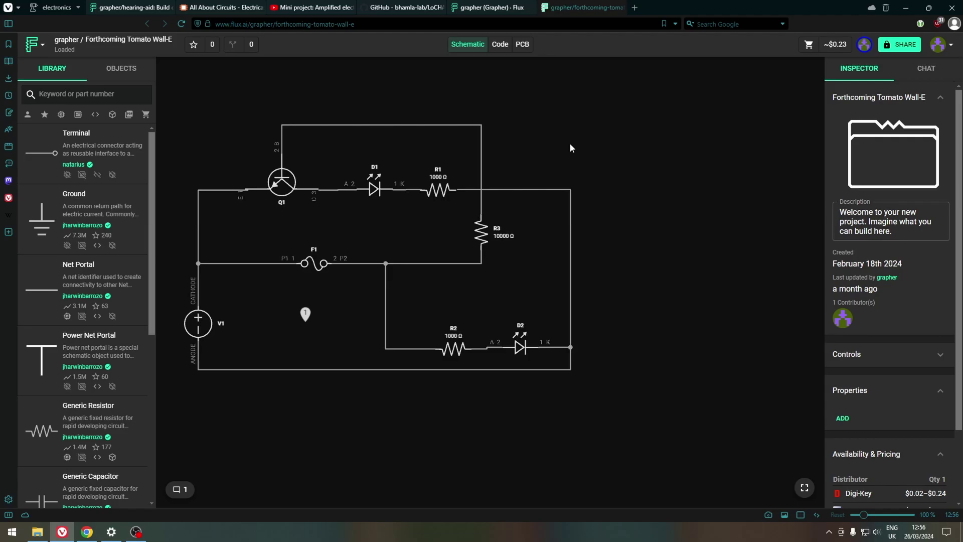
click(306, 314)
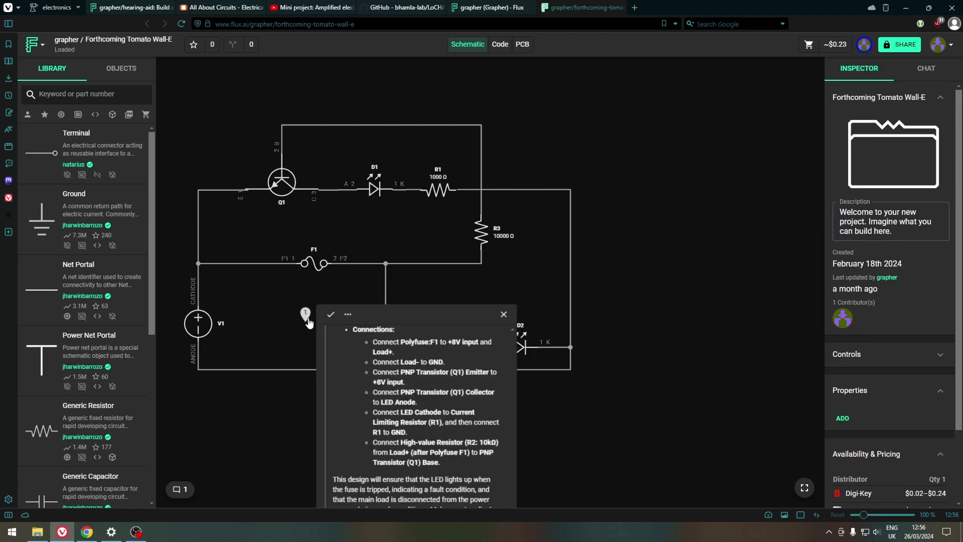
scroll(427, 404, up, 5)
scroll(427, 404, up, 5)
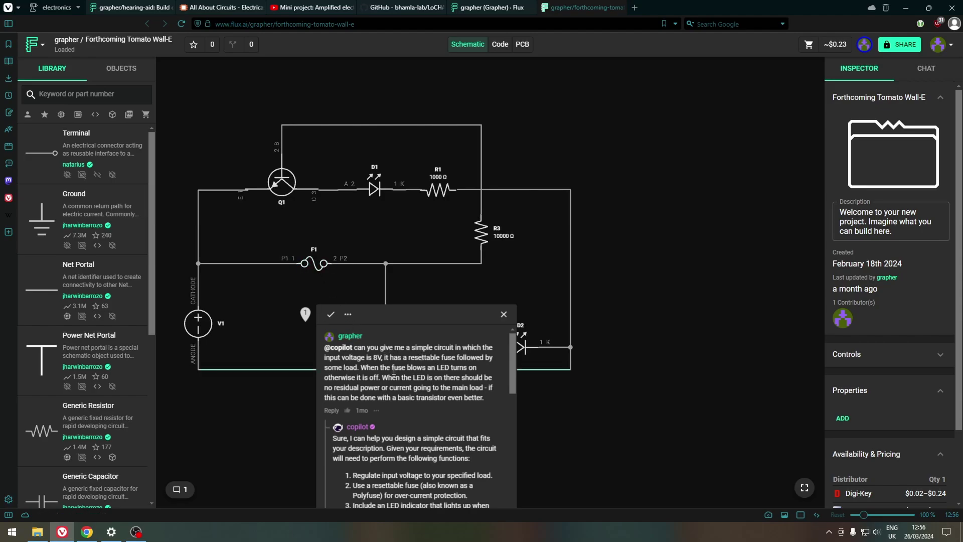
key(alt+Left)
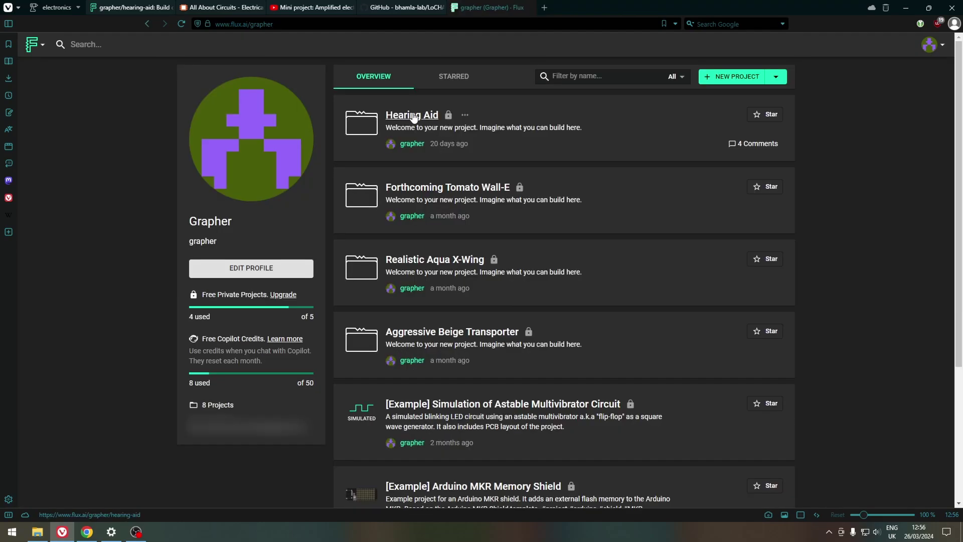
key(alt+Right)
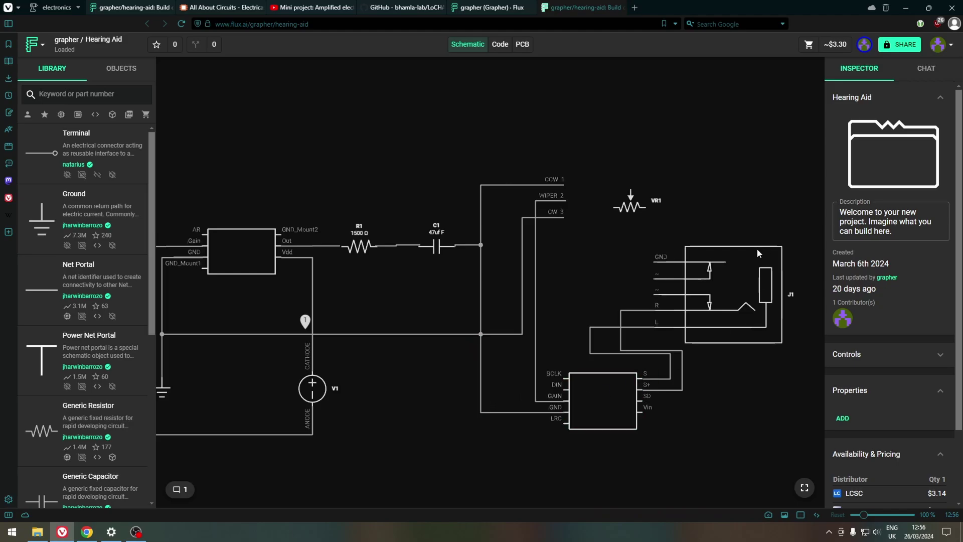
drag(422, 400, 462, 387)
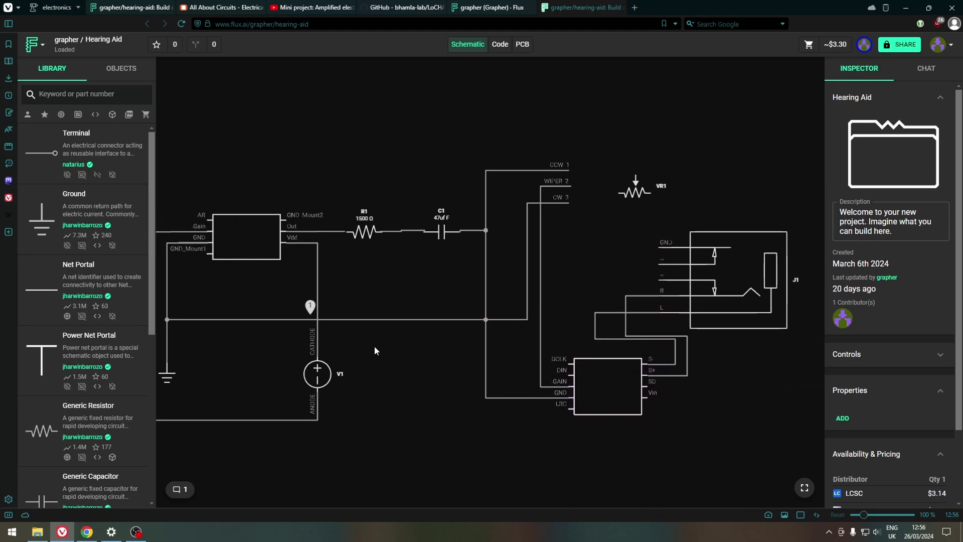
click(253, 233)
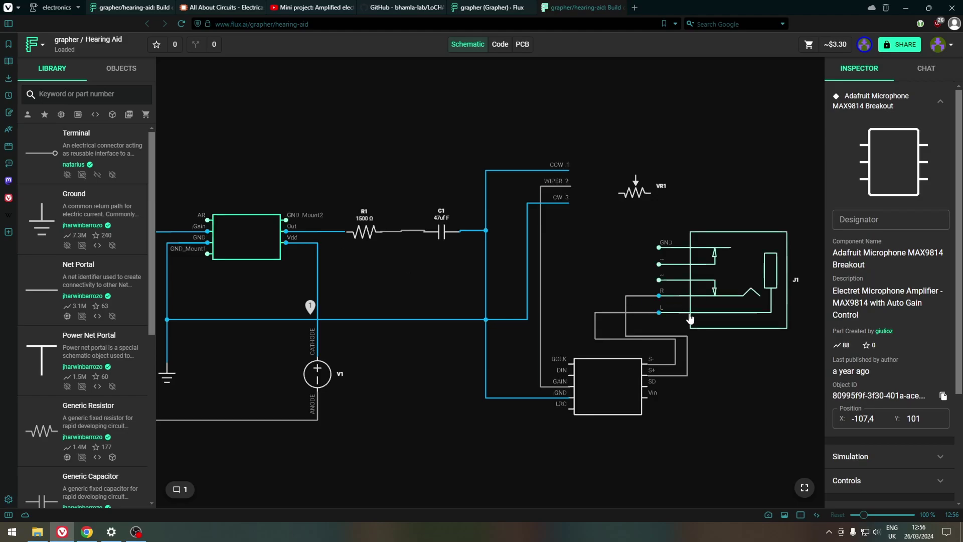
click(617, 386)
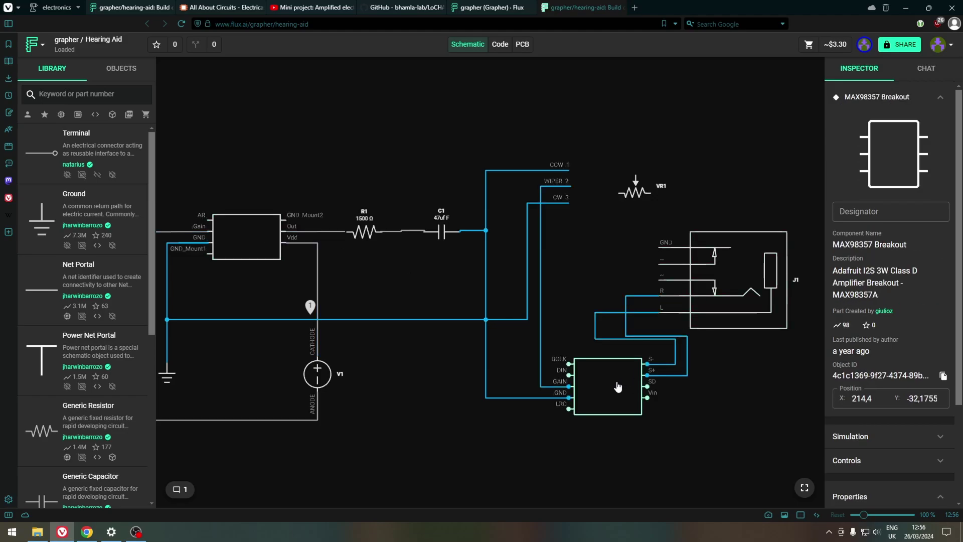
click(738, 265)
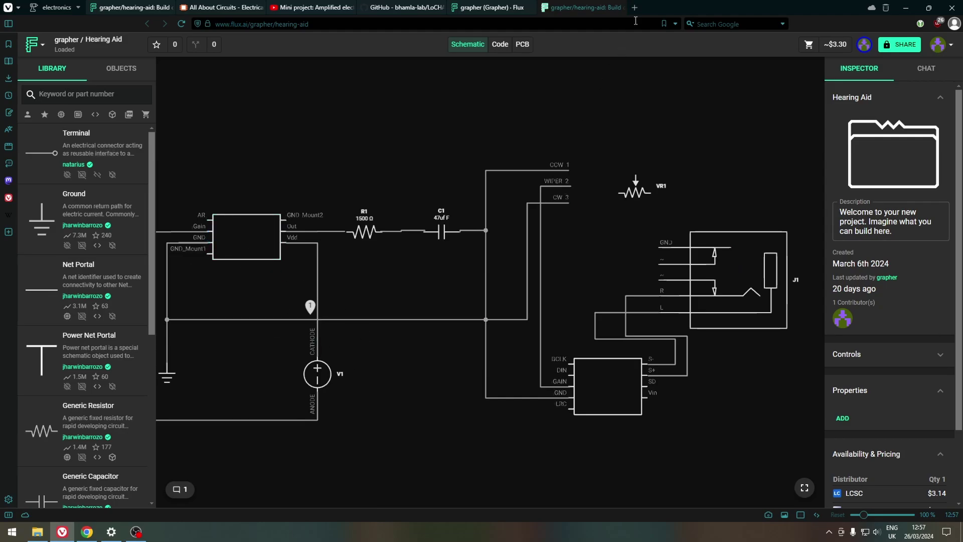
middle_click(591, 5)
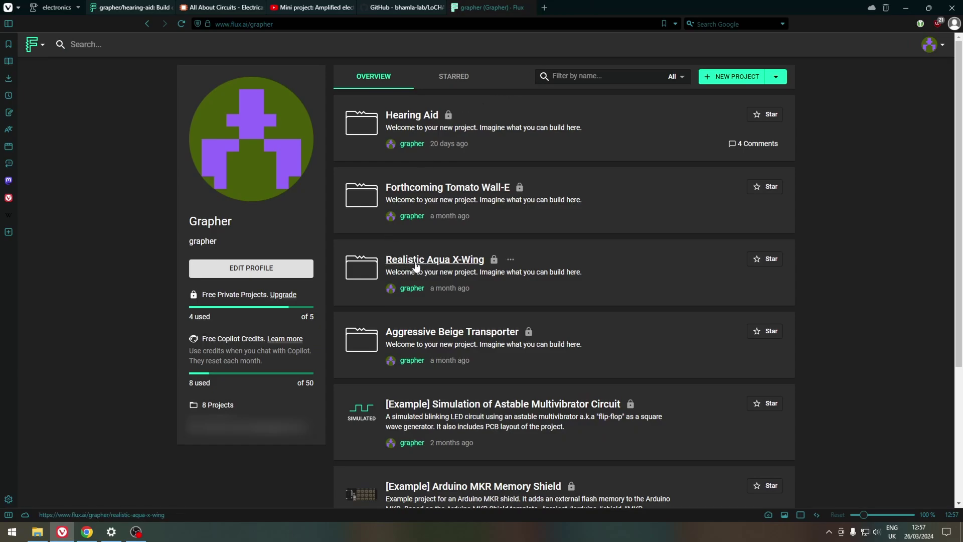
- Create a new blank project and rename it 'Hello World'
click(732, 78)
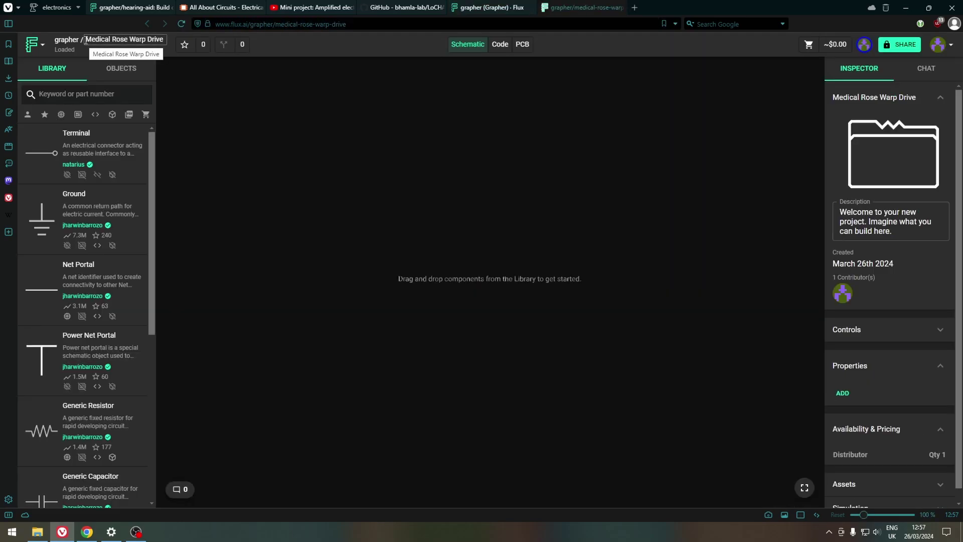
click(134, 41)
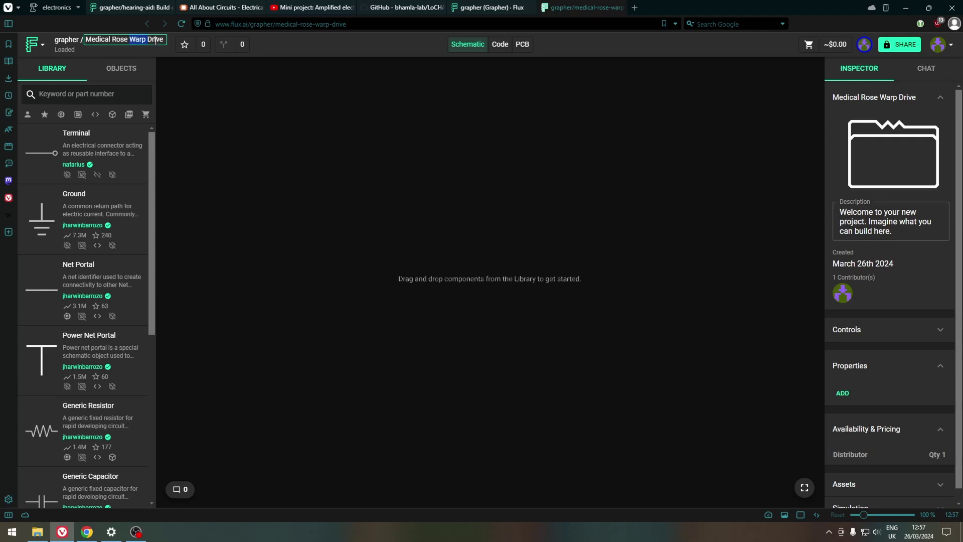
drag(165, 39, 85, 38)
key(BackSpace)
text(Hello)
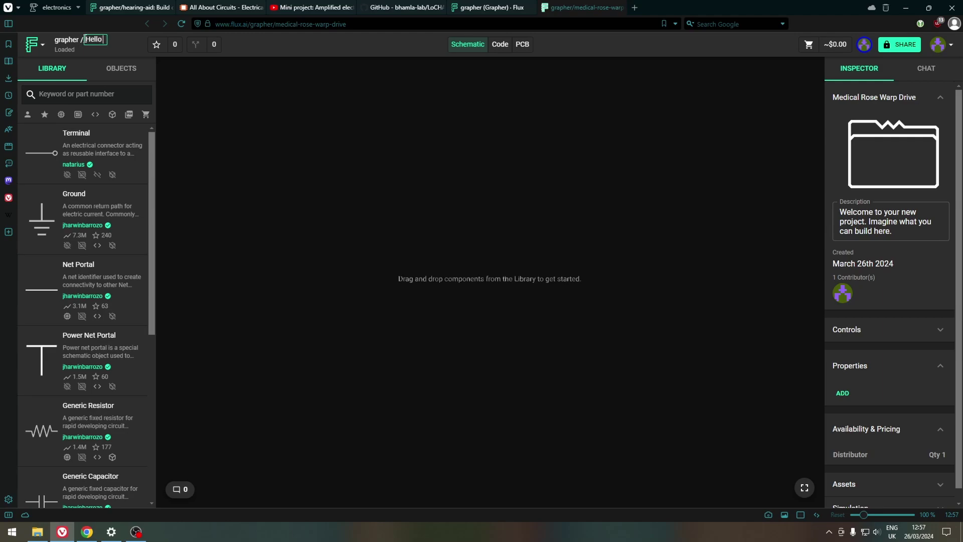
text( World)
click(195, 97)
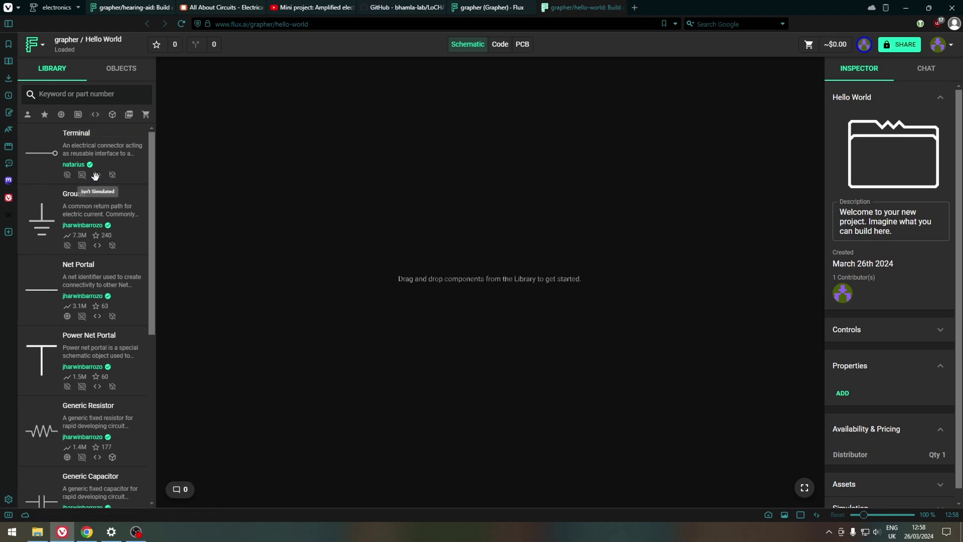
- Filter the library to simulation-ready parts and place a vertical DC Supply V1 from a 'volt' search
click(96, 115)
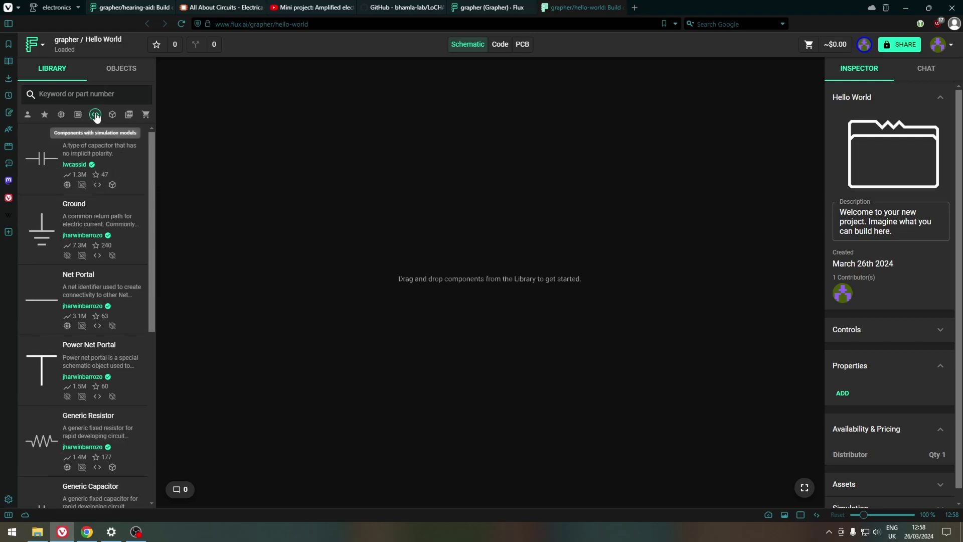
click(74, 92)
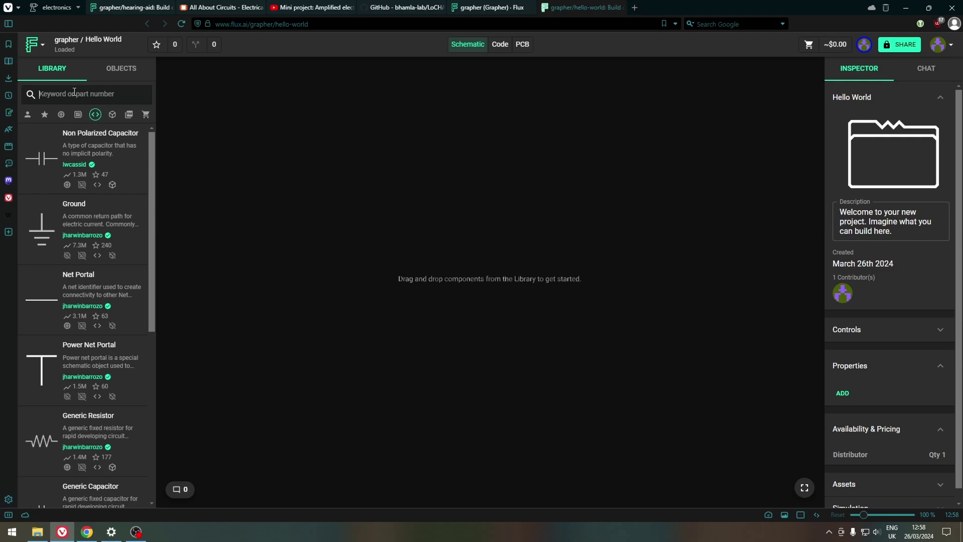
text(volt)
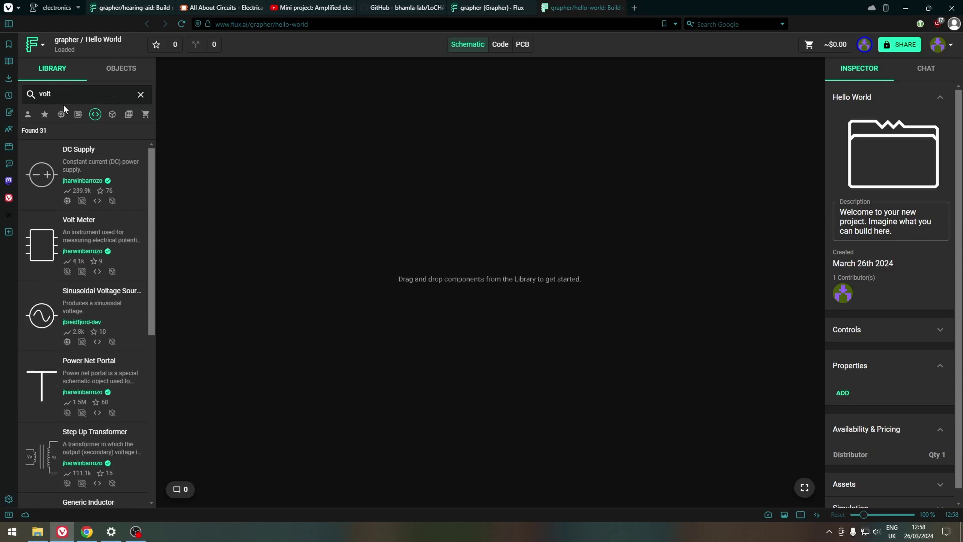
drag(50, 174, 274, 267)
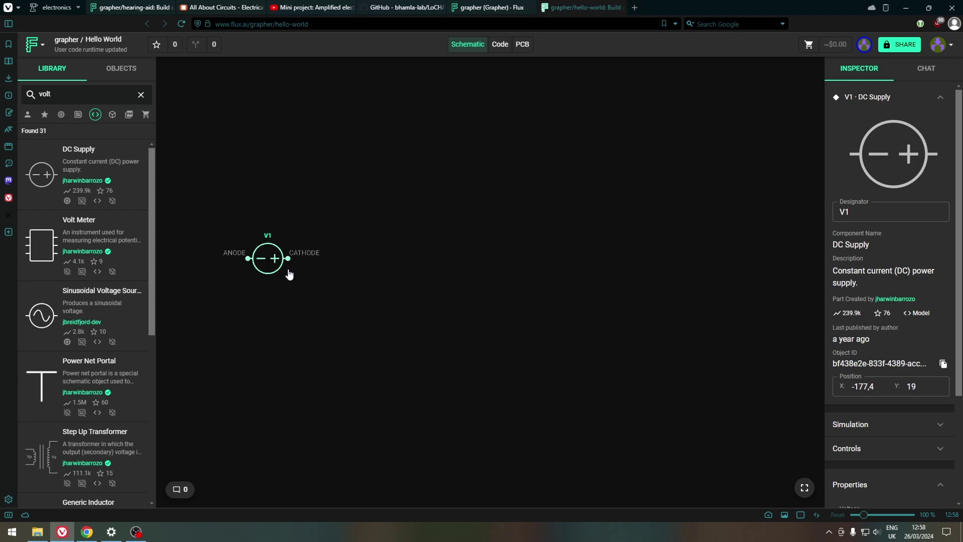
key(r)
key(r)
key(r)
key(r)
key(r)
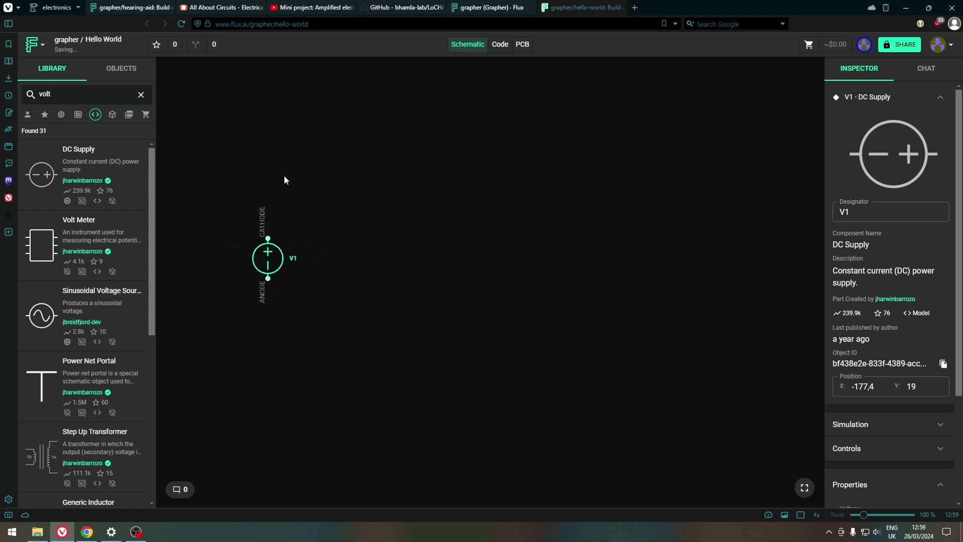
- Search the library for 'led' and place LED D1 to the right of V1
double_click(52, 94)
text(led)
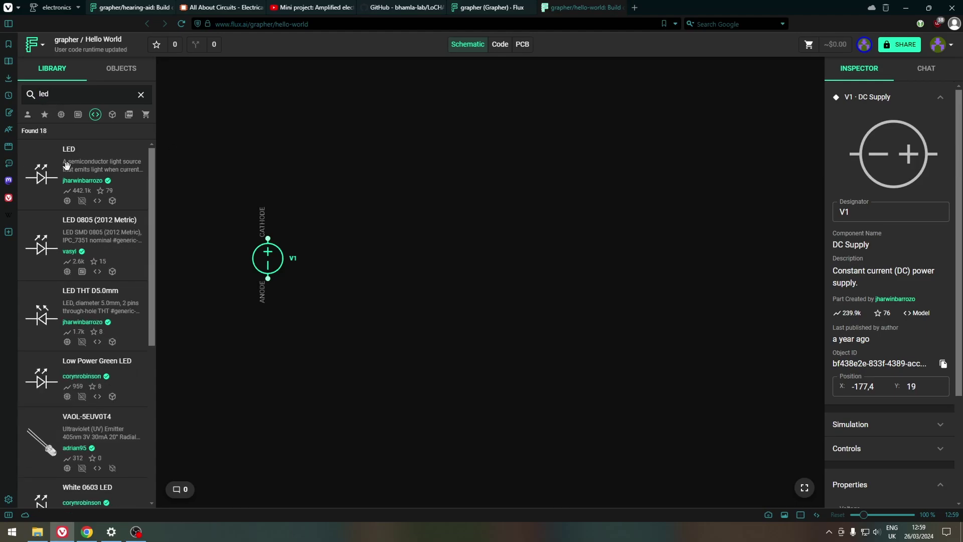
drag(42, 179, 475, 270)
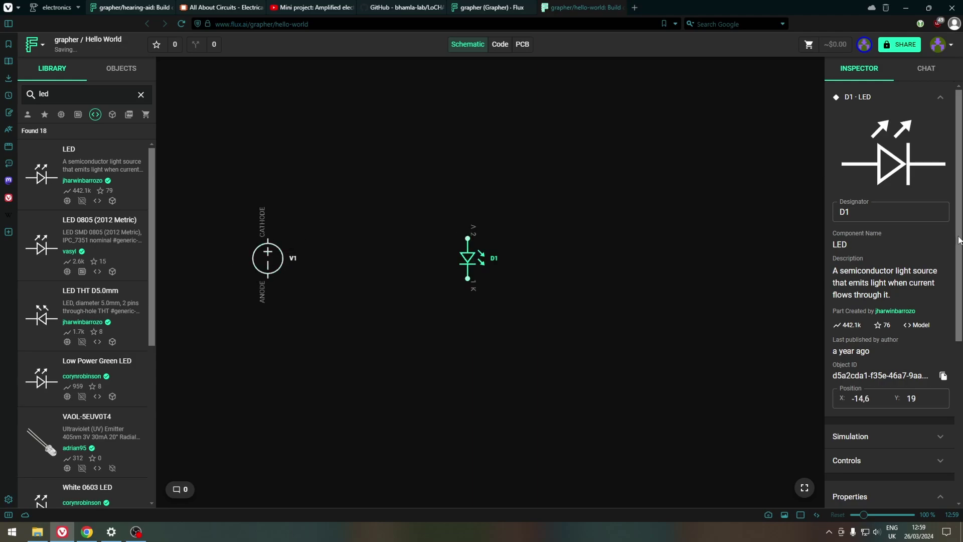
- Review the LED's simulation and controls sections in the Inspector
drag(959, 240, 958, 268)
scroll(959, 268, down, 3)
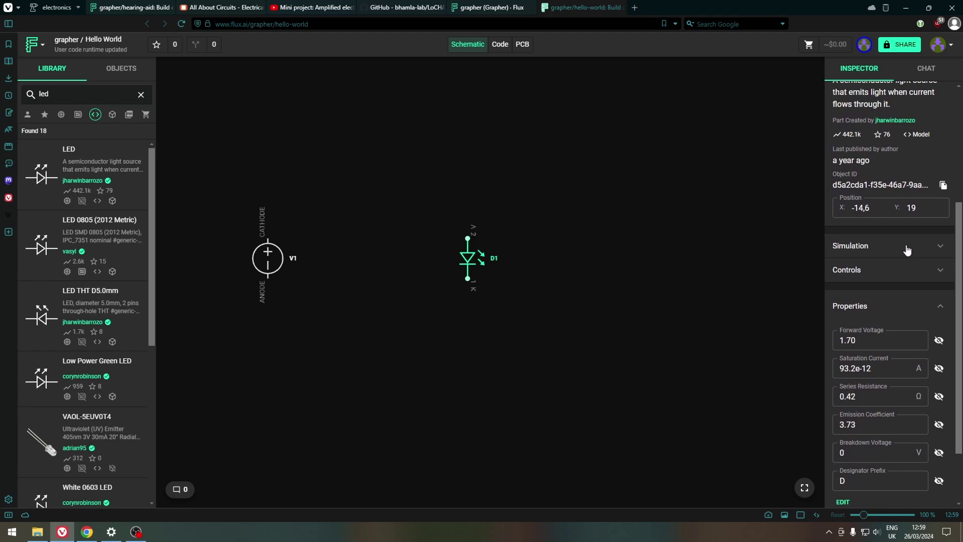
click(907, 250)
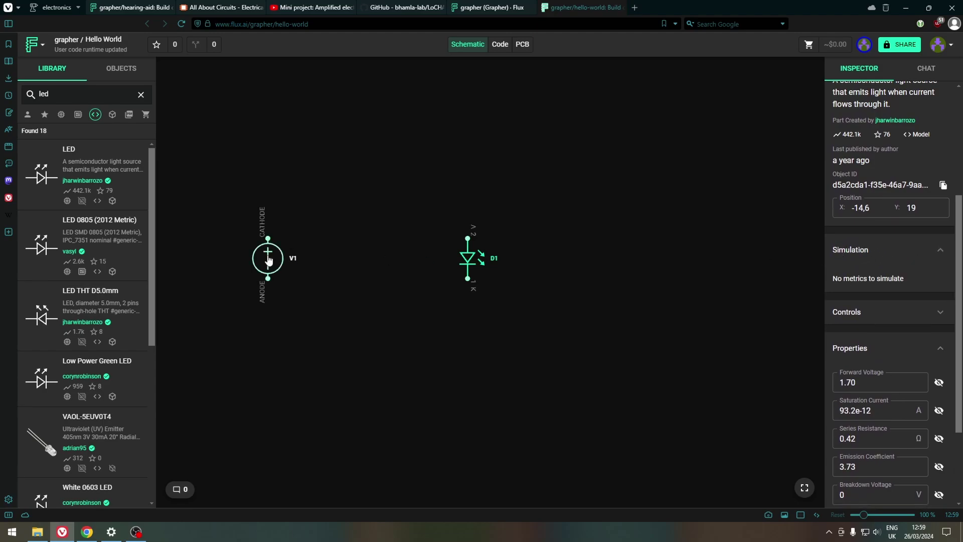
click(884, 250)
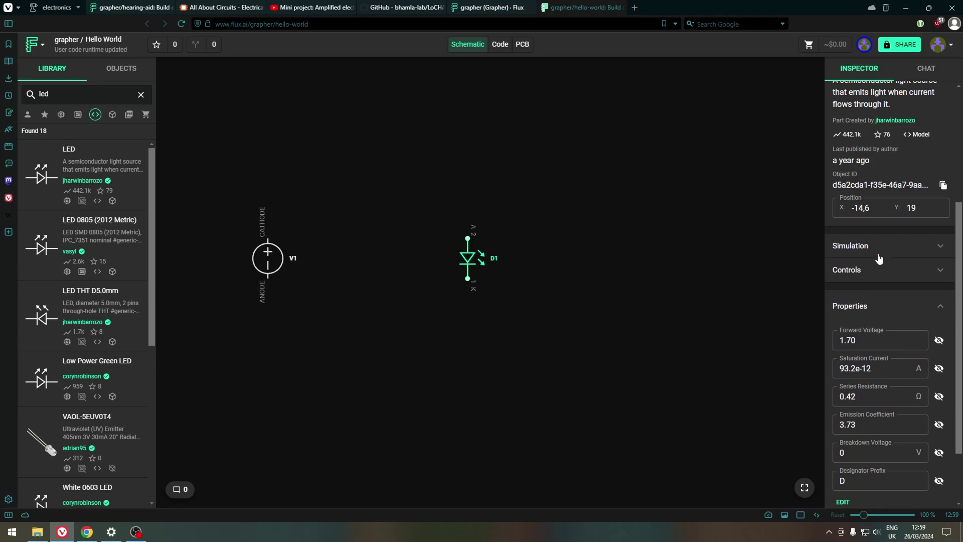
click(866, 275)
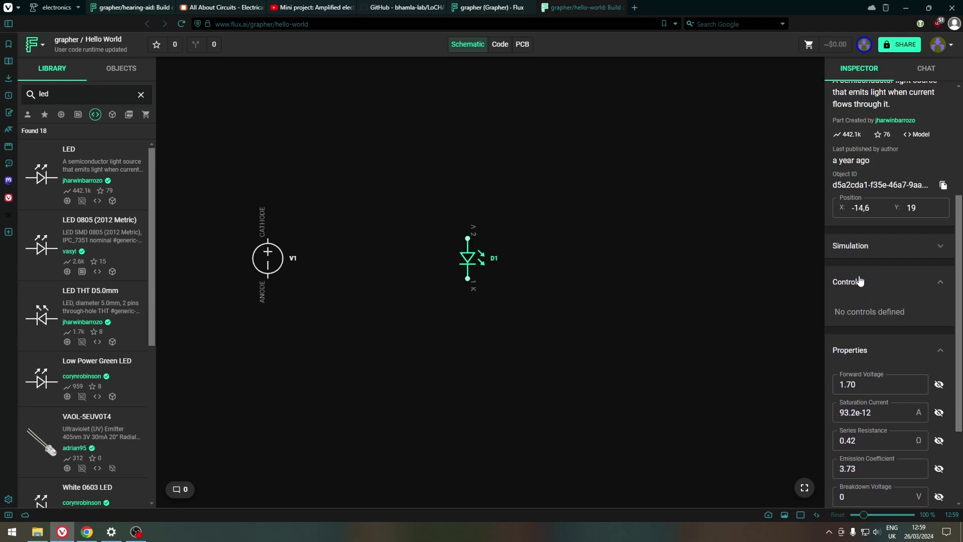
click(859, 284)
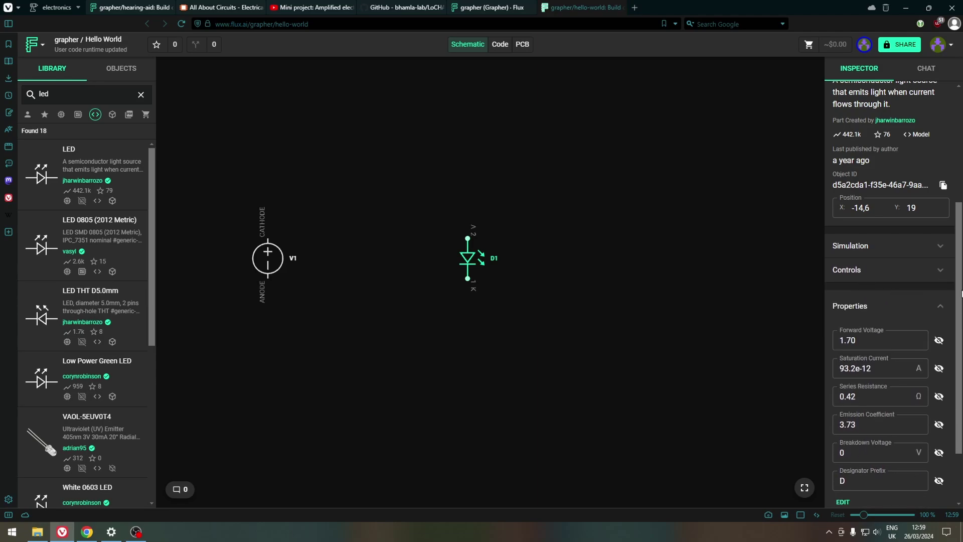
scroll(961, 293, down, 2)
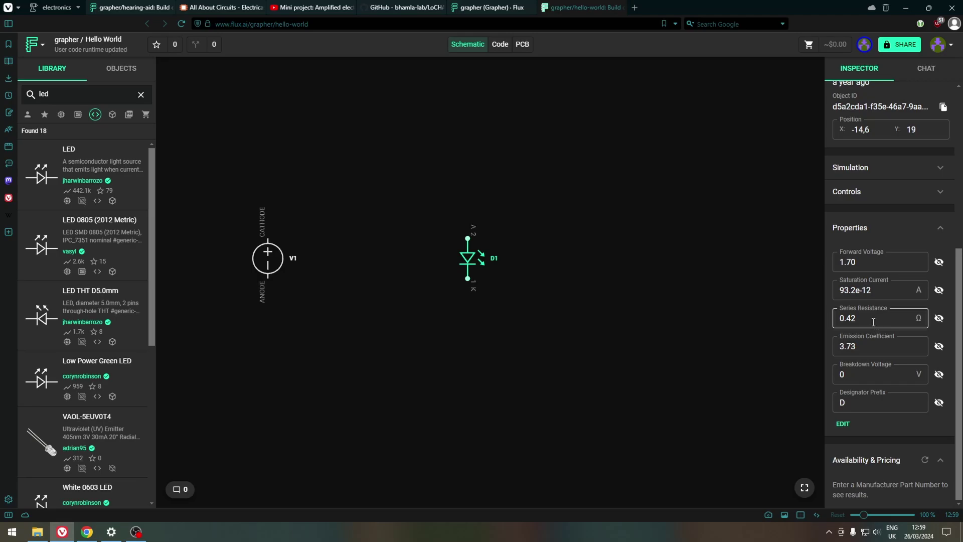
scroll(959, 326, up, 3)
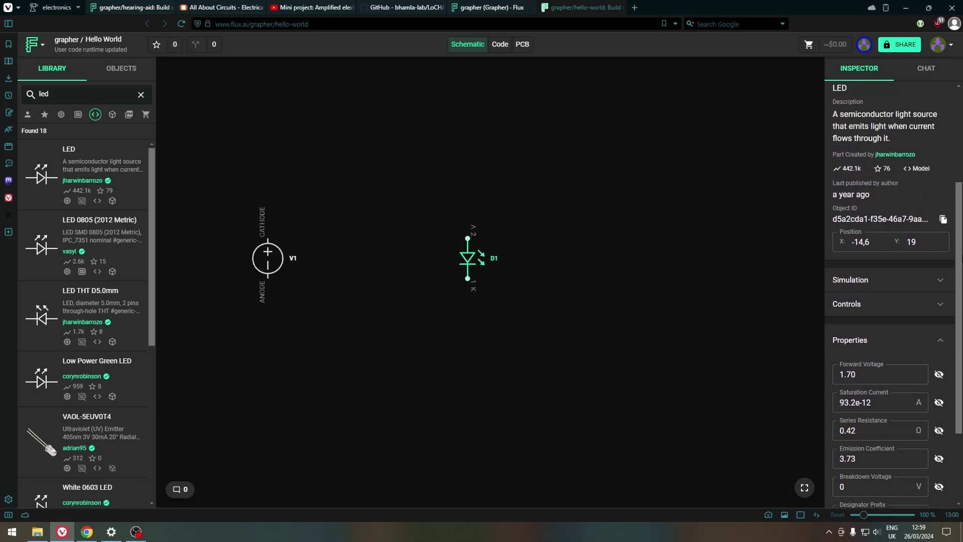
- Set DC supply V1's voltage to 3 V
click(274, 260)
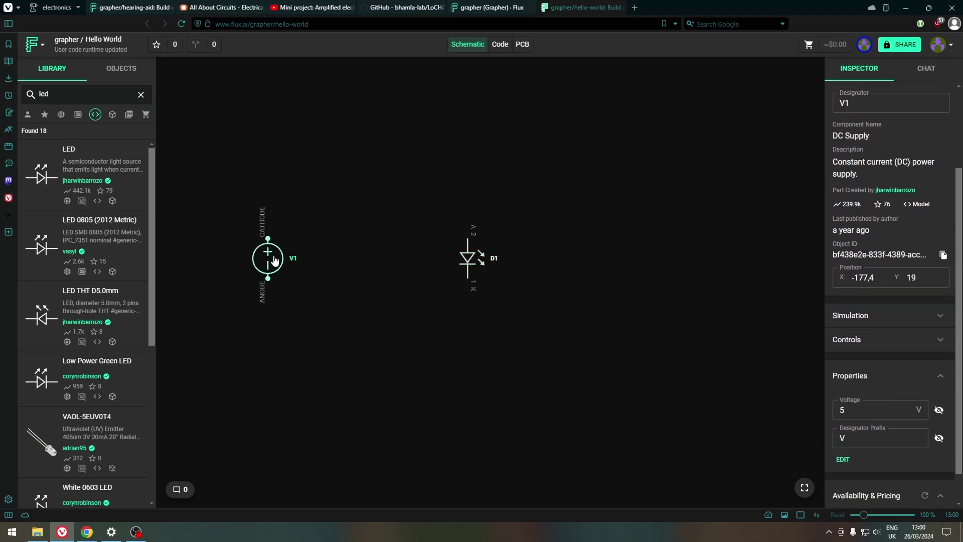
click(850, 410)
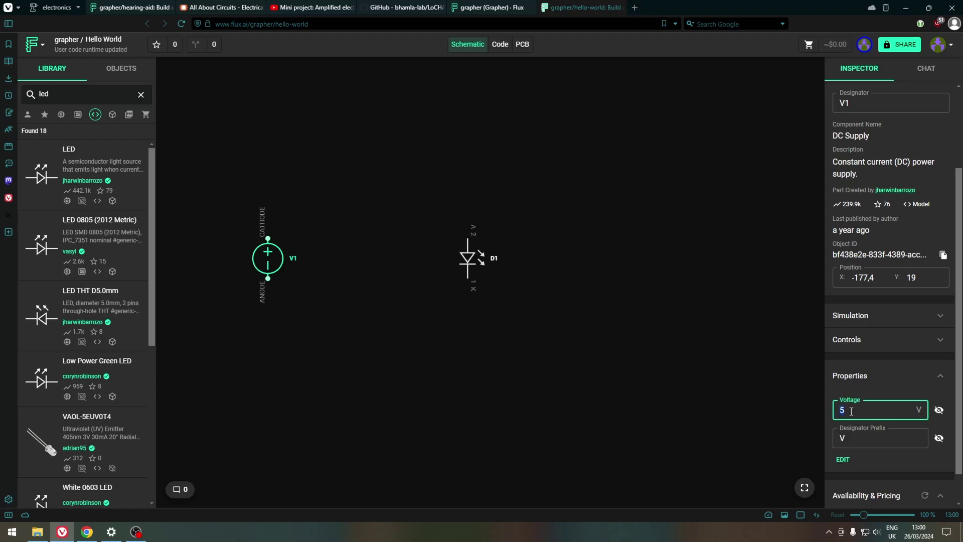
text(3)
click(774, 403)
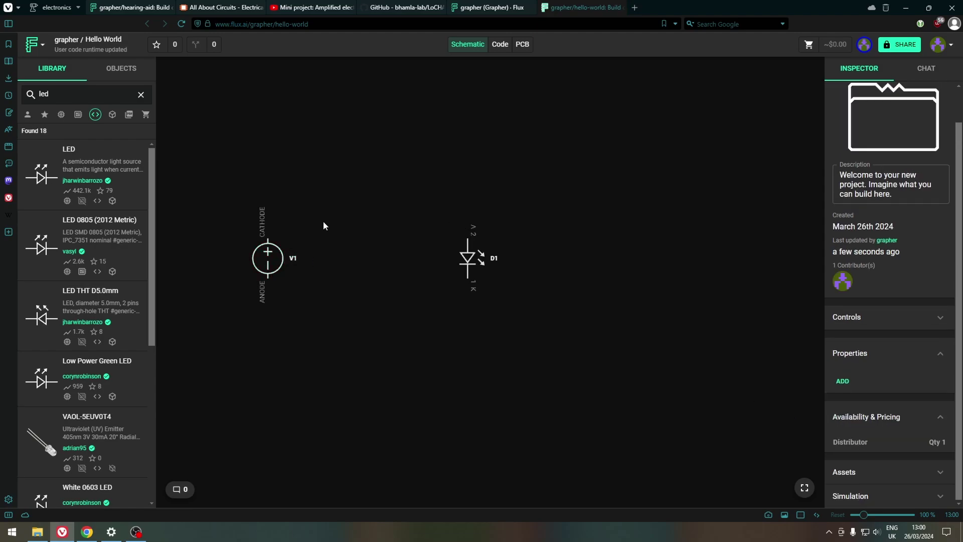
- Search the library for 'switch' and place a Push Button SW1 on the schematic
click(82, 94)
text(switch)
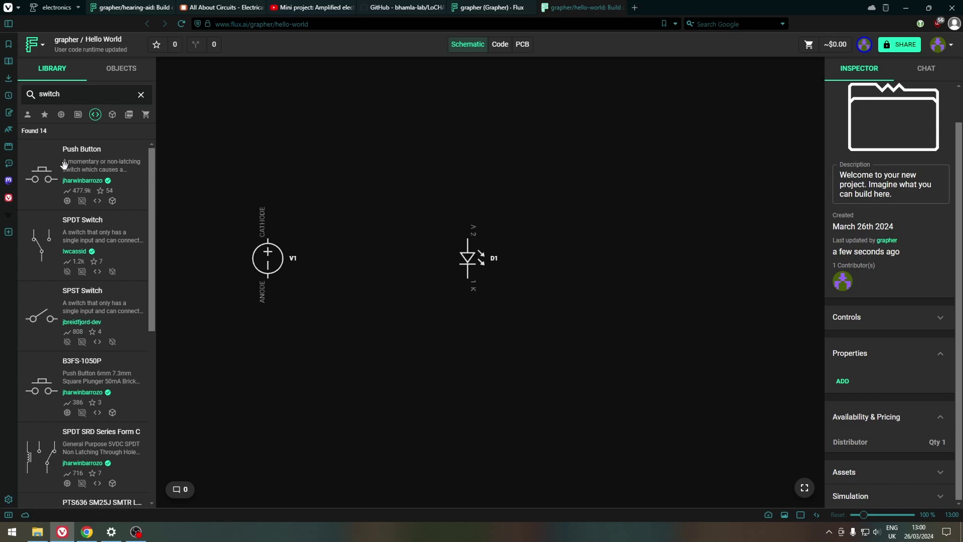
drag(44, 171, 361, 190)
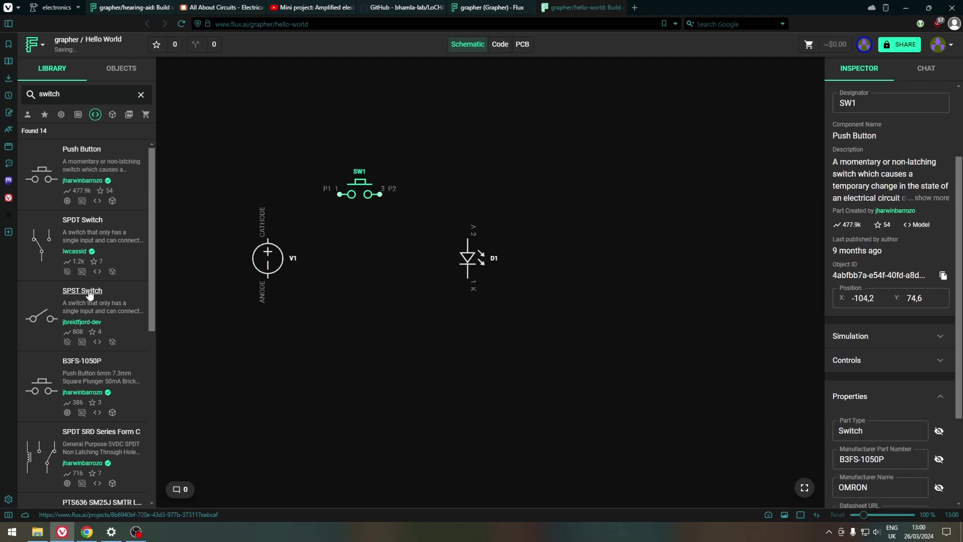
- Place an SPST switch S1 above the push button
drag(102, 290, 360, 113)
scroll(133, 301, down, 5)
scroll(137, 301, up, 1)
scroll(136, 301, up, 5)
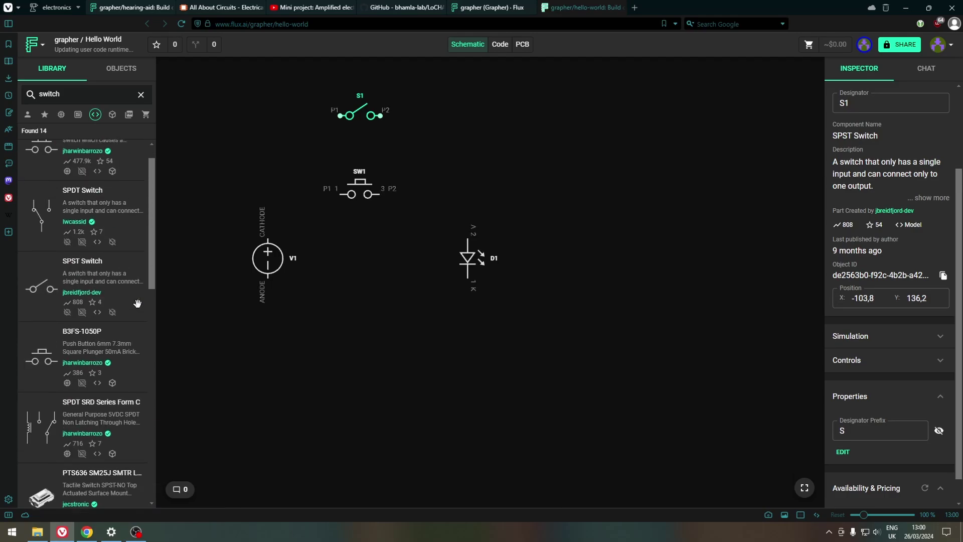
- Wire V1 through push button SW1 to D1 and back, then check SW1's simulation status
click(377, 290)
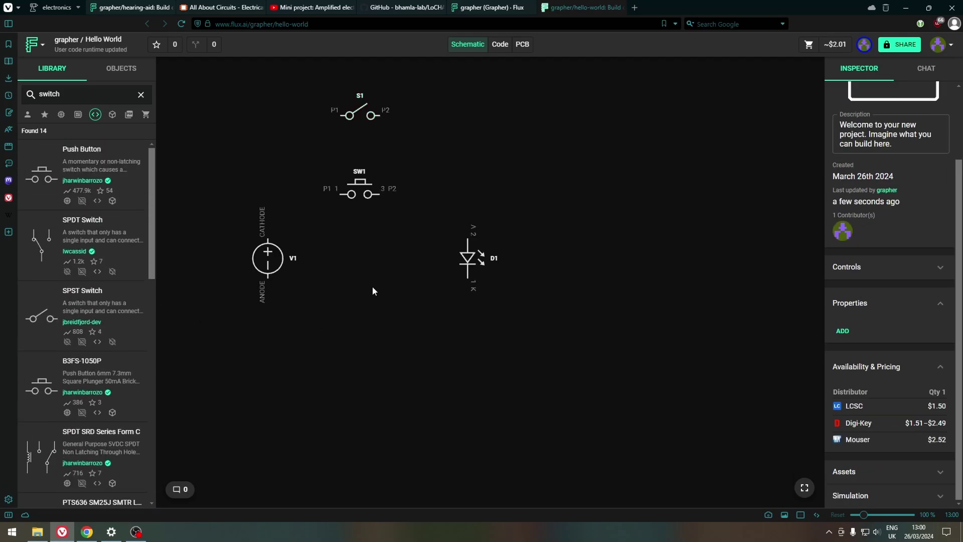
mouse_move(268, 240)
mouse_down()
mouse_move(352, 194)
mouse_move(467, 198)
mouse_move(467, 238)
mouse_up()
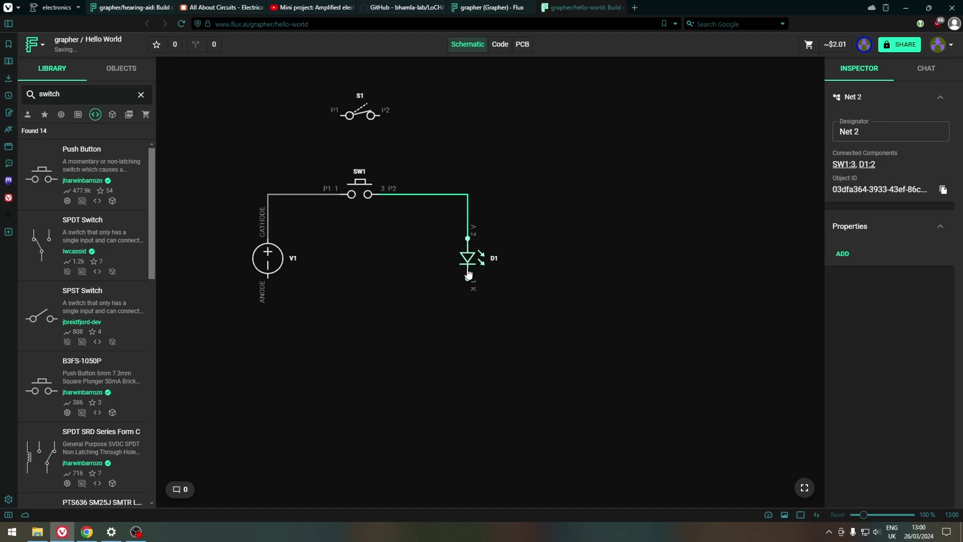
drag(467, 280, 268, 279)
click(366, 187)
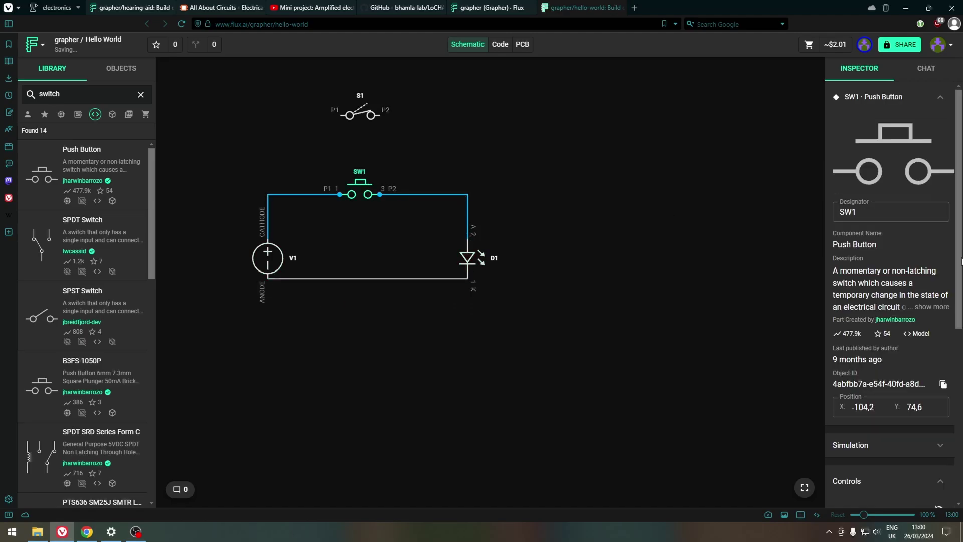
scroll(883, 261, down, 4)
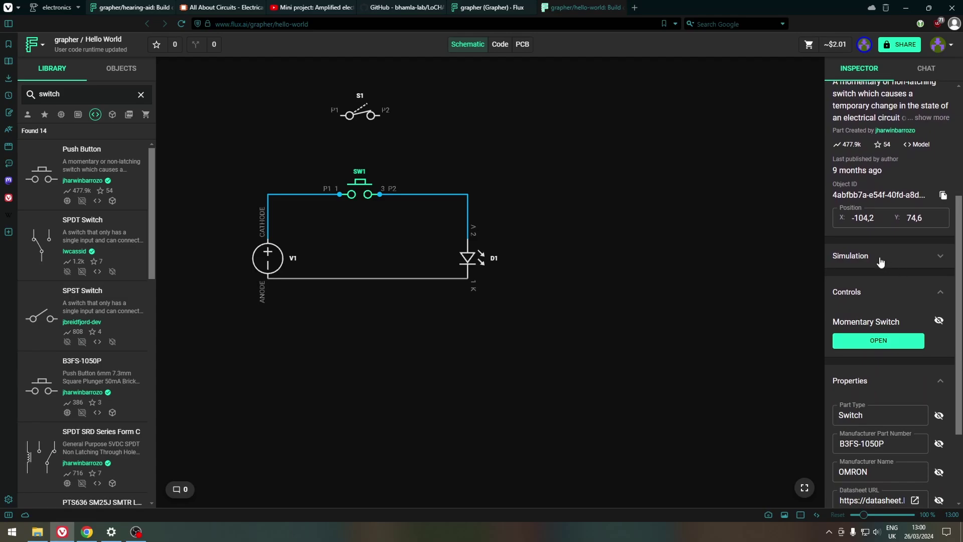
click(865, 258)
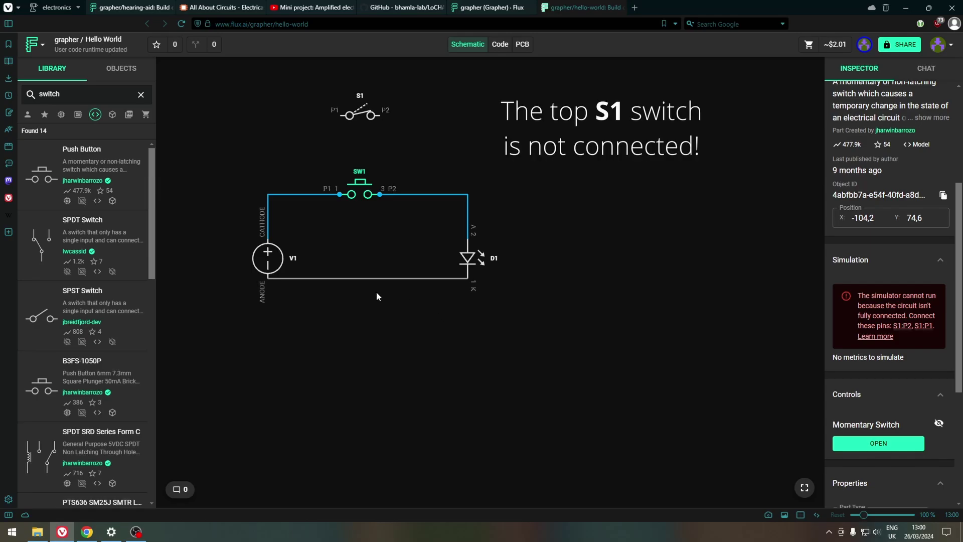
- Tidy the loop by moving V1 up and pulling the bottom wire lower
drag(270, 259, 270, 240)
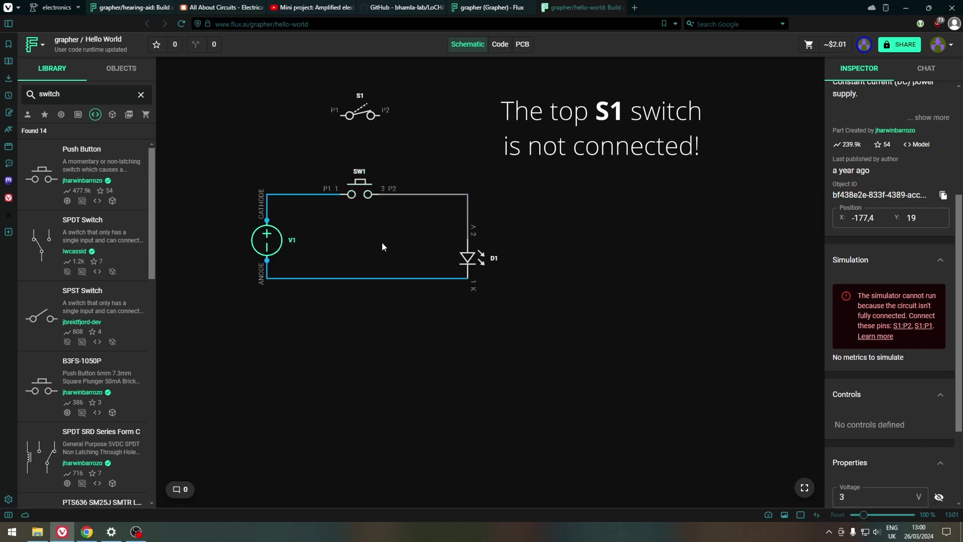
drag(449, 278, 455, 301)
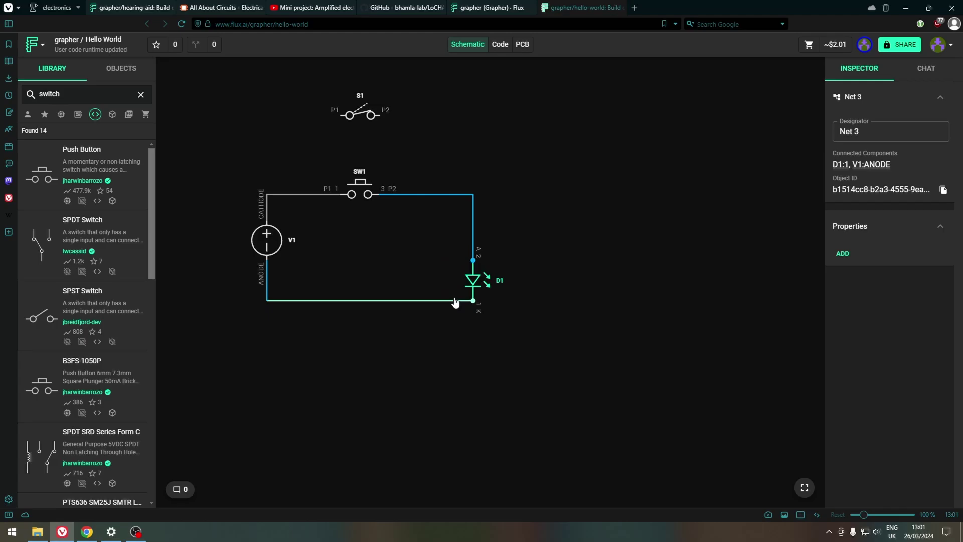
click(360, 186)
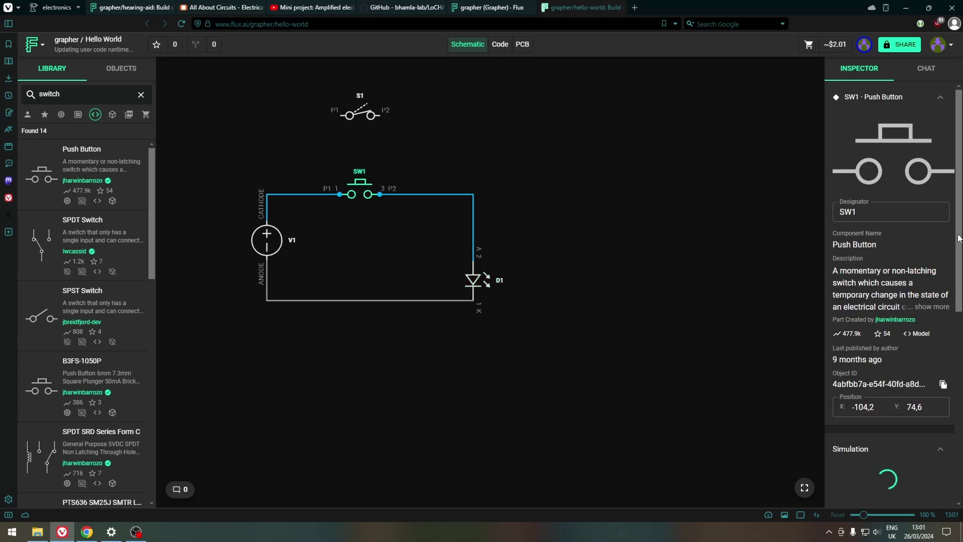
- Show SW1's Momentary Switch control on the schematic, try it closed then open, and select the SW1–D1 wire
scroll(896, 340, down, 4)
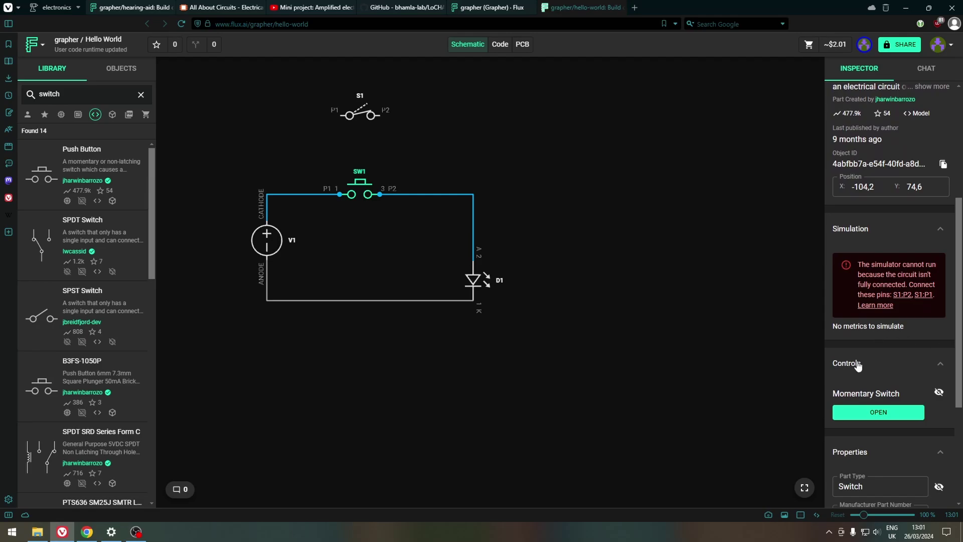
click(938, 394)
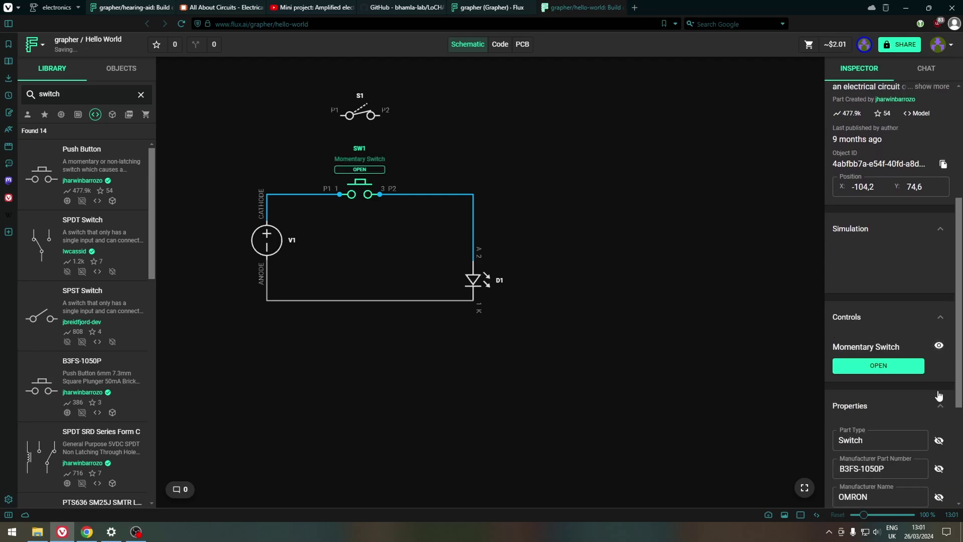
click(381, 175)
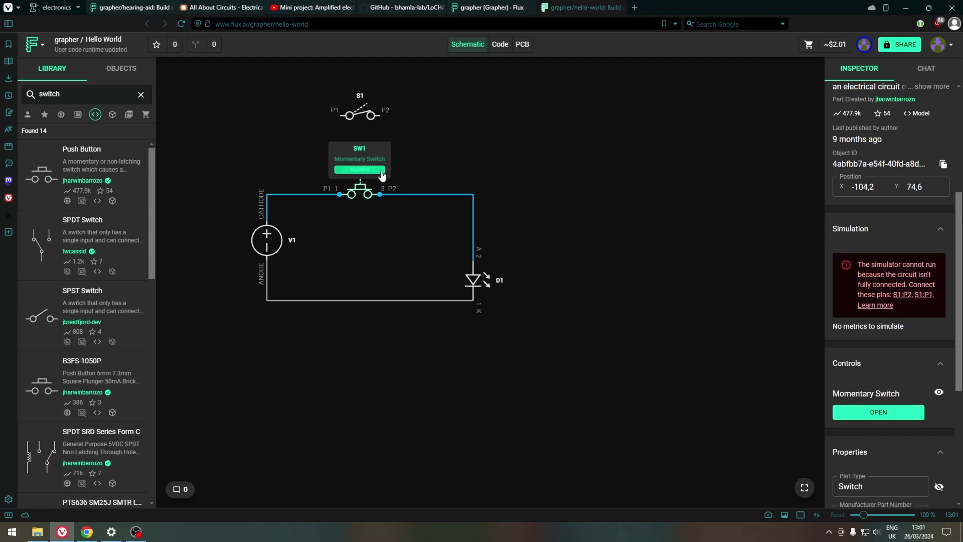
click(381, 174)
scroll(957, 321, down, 1)
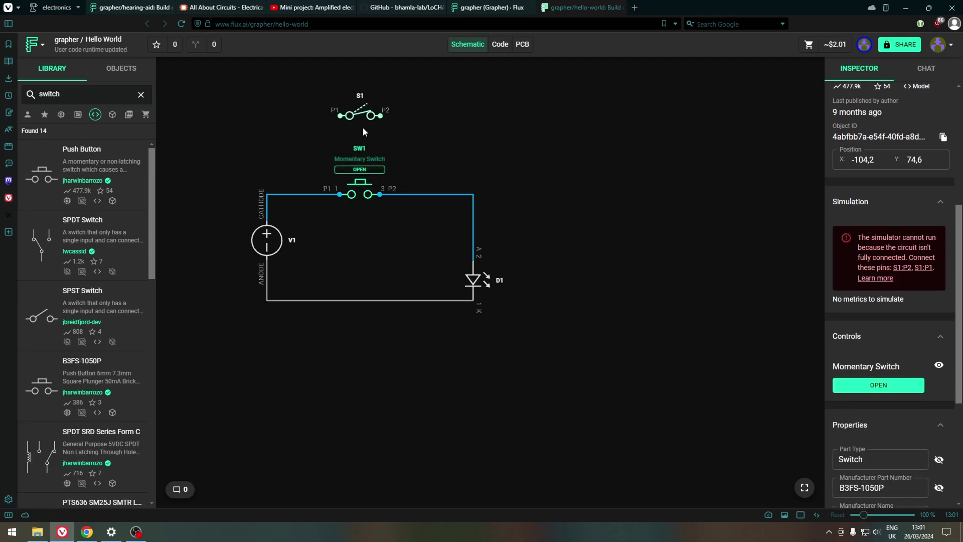
click(414, 195)
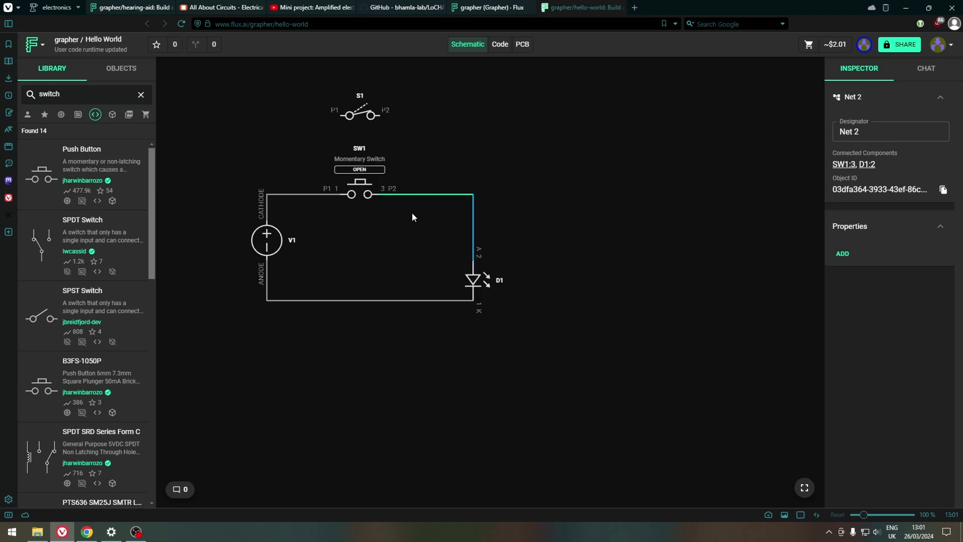
- Delete the wires to SW1 and wire V1's cathode directly to S1's first pin
key(Delete)
click(313, 194)
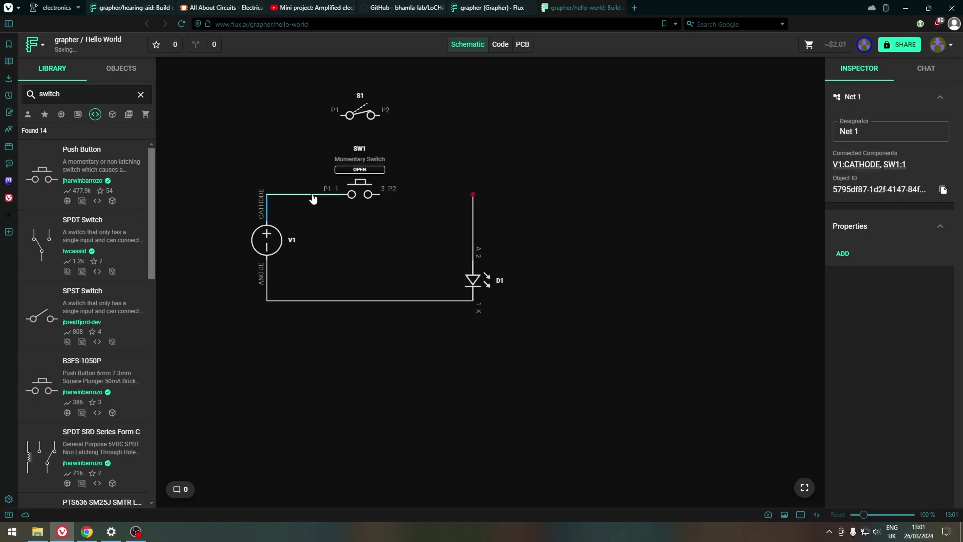
key(Delete)
mouse_move(268, 197)
mouse_down()
mouse_move(340, 116)
mouse_move(467, 155)
mouse_move(473, 195)
mouse_up()
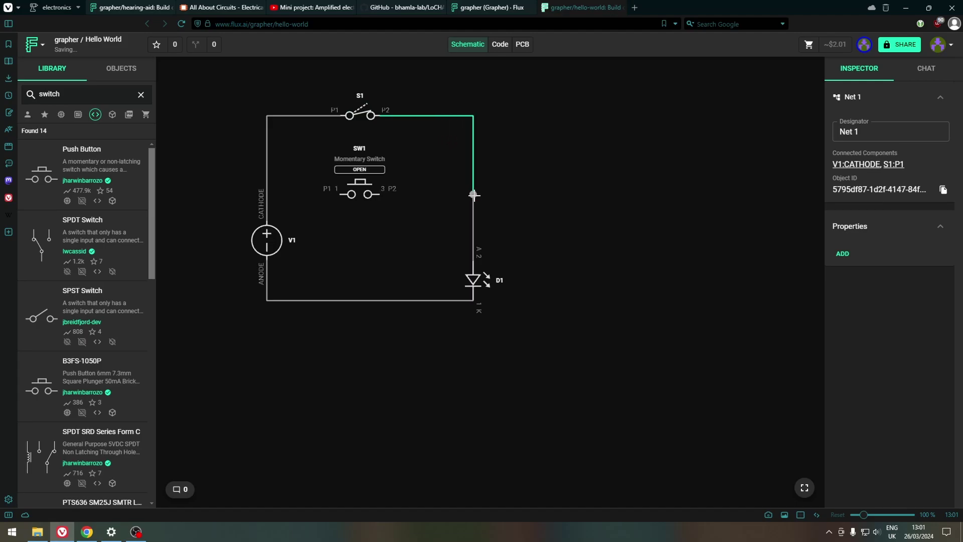
- Show S1's switch control on the schematic and toggle it, leaving it closed
click(939, 391)
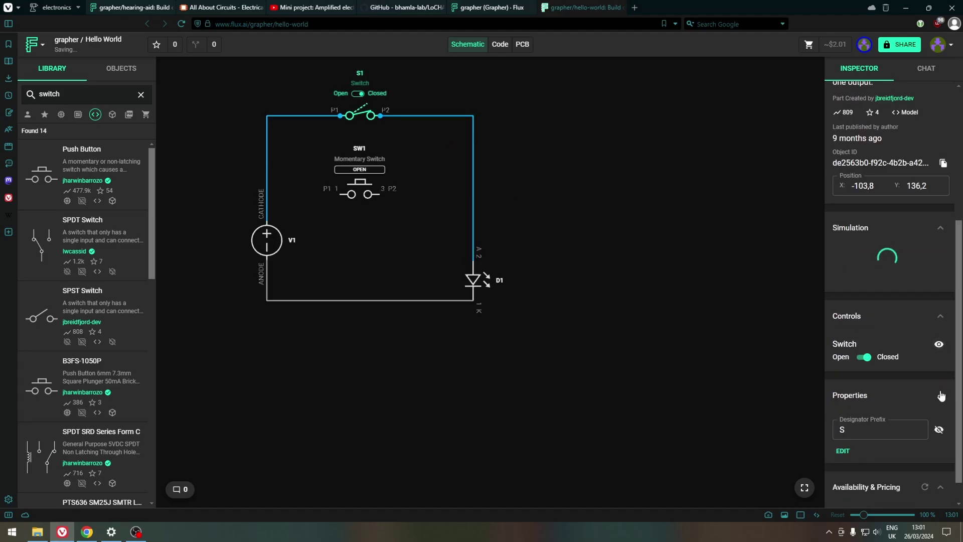
click(864, 358)
click(864, 357)
click(864, 357)
click(865, 357)
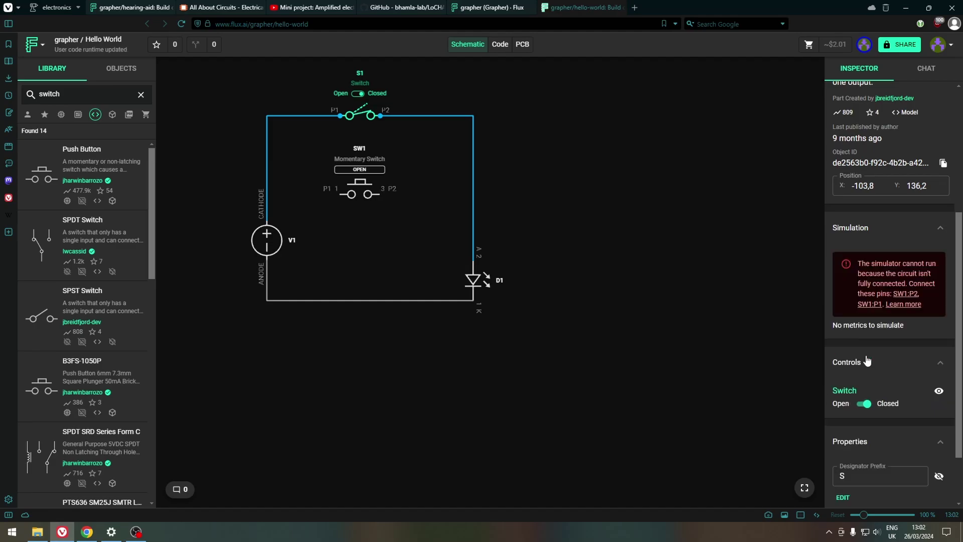
click(871, 404)
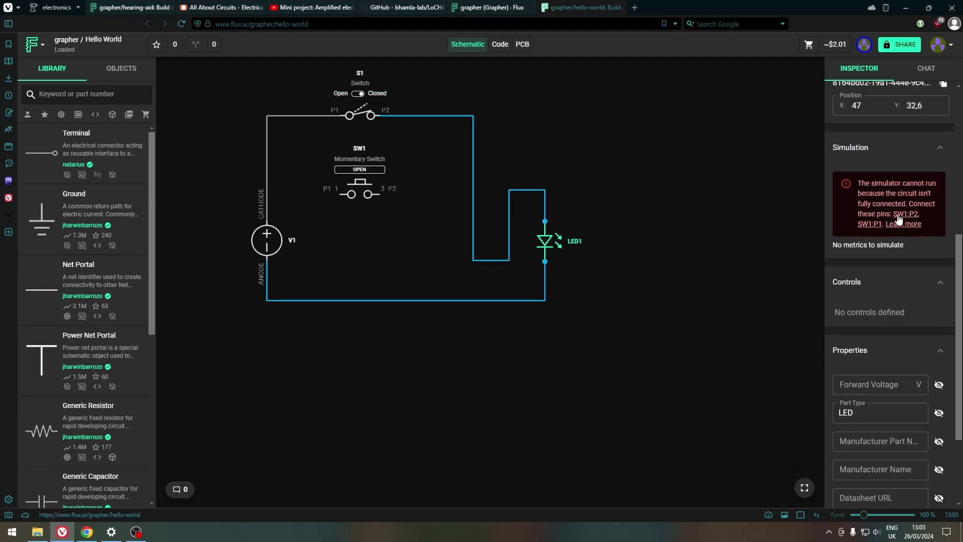
- Delete the unconnected push button SW1, then inspect LED1, S1 and the S1–LED1 wire
click(352, 190)
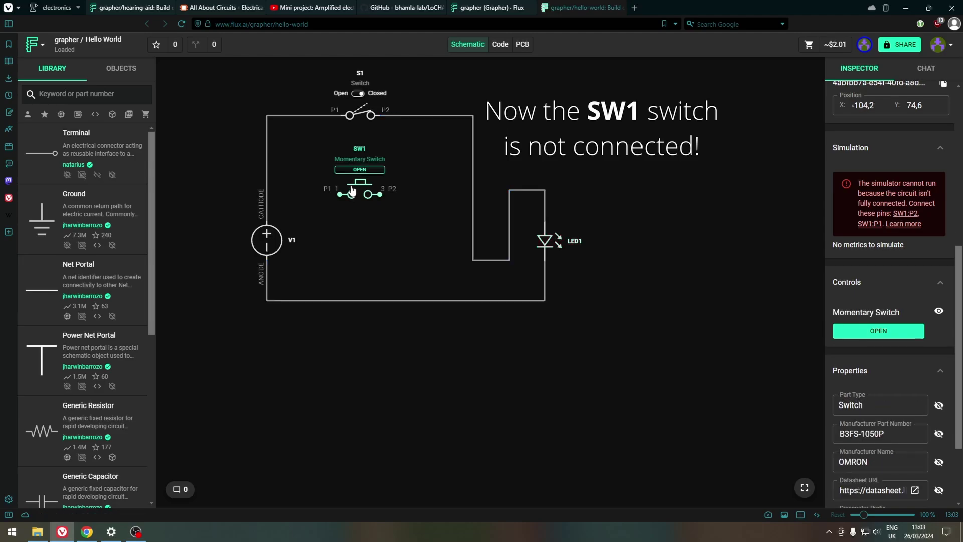
key(Delete)
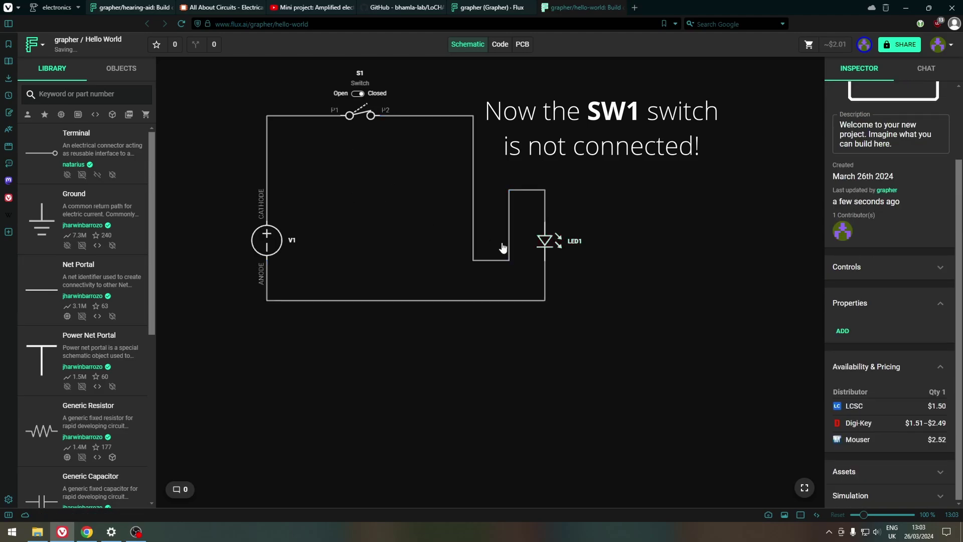
click(546, 242)
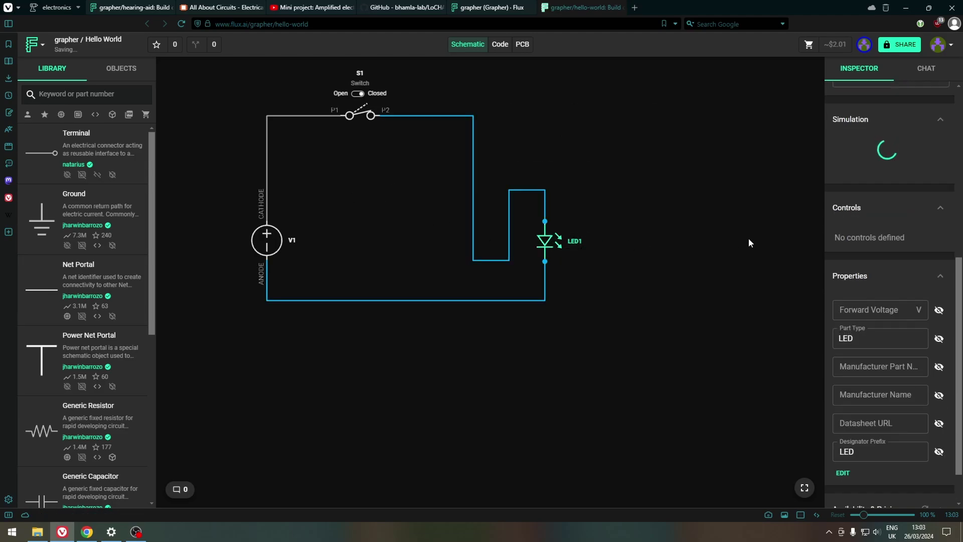
click(366, 115)
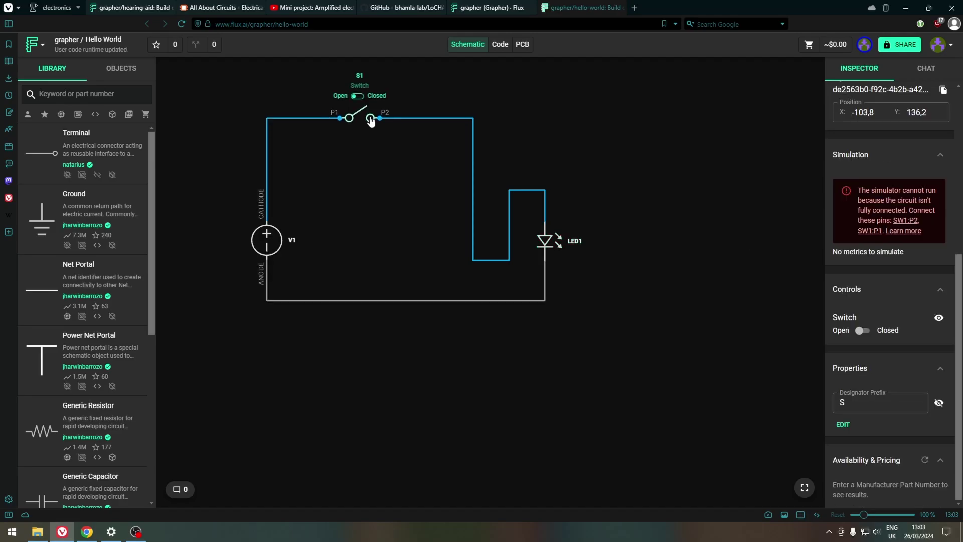
click(417, 119)
- Delete all the old wire pieces between V1, S1 and LED1
key(Delete)
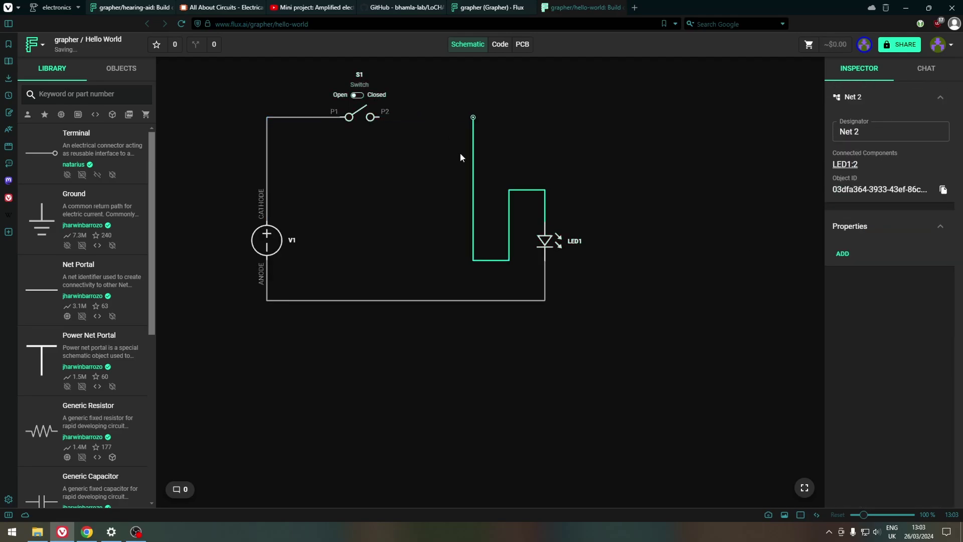
key(Delete)
key(Delete)
click(297, 117)
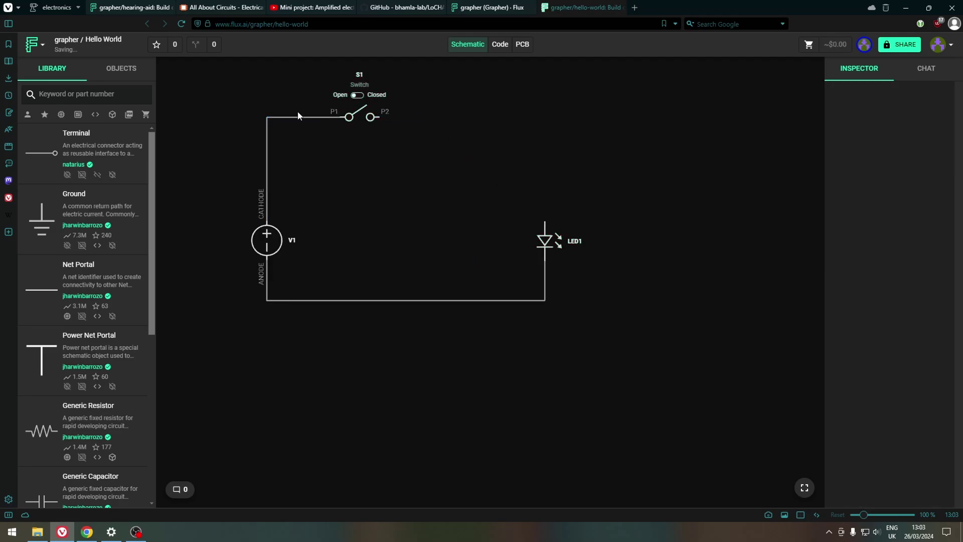
key(Delete)
key(Delete)
click(455, 301)
key(Delete)
click(545, 290)
key(Delete)
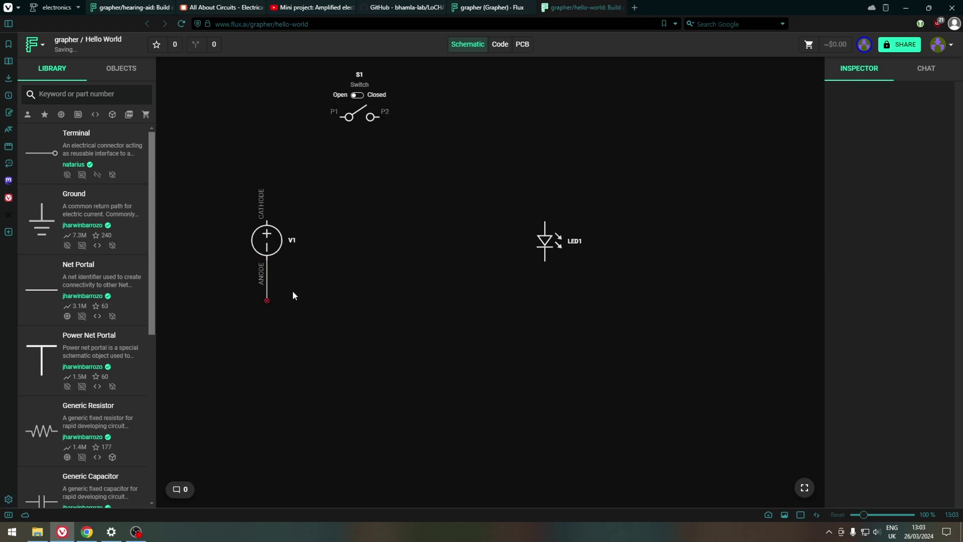
click(267, 295)
key(Delete)
- Wire V1's cathode to S1's P1 and LED1's bottom pin to V1's anode, then check LED1's readings
mouse_move(270, 224)
mouse_down()
mouse_move(297, 167)
mouse_move(340, 118)
mouse_move(552, 145)
mouse_move(545, 221)
mouse_up()
mouse_move(546, 266)
mouse_down()
mouse_move(289, 280)
mouse_move(265, 273)
mouse_move(267, 258)
mouse_up()
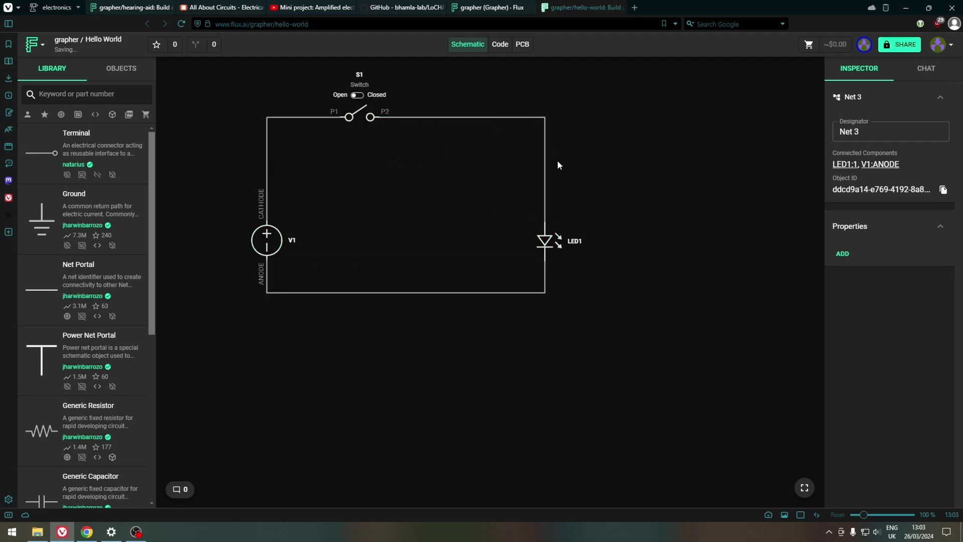
click(547, 242)
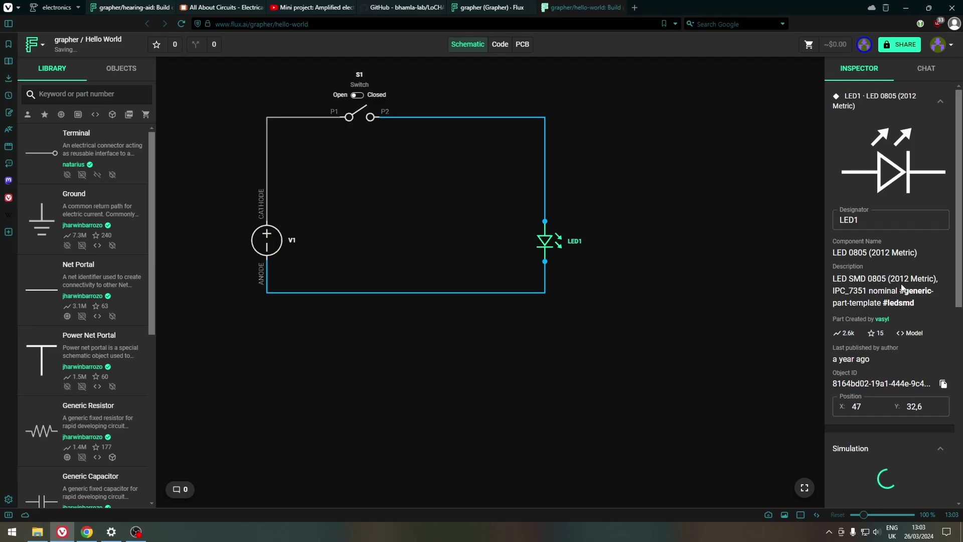
scroll(902, 288, down, 3)
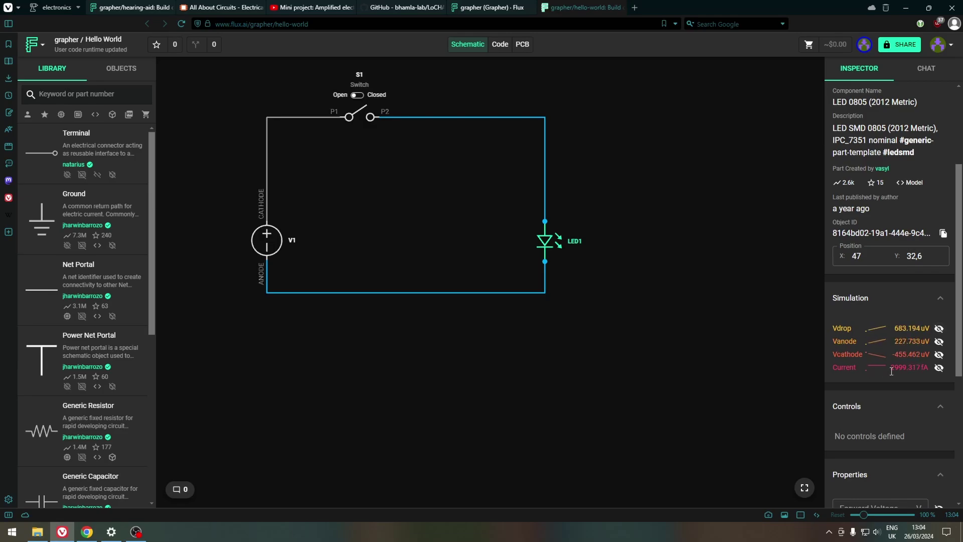
- Display LED1's Vdrop, Vanode, Vcathode and Current readings on the schematic
click(939, 328)
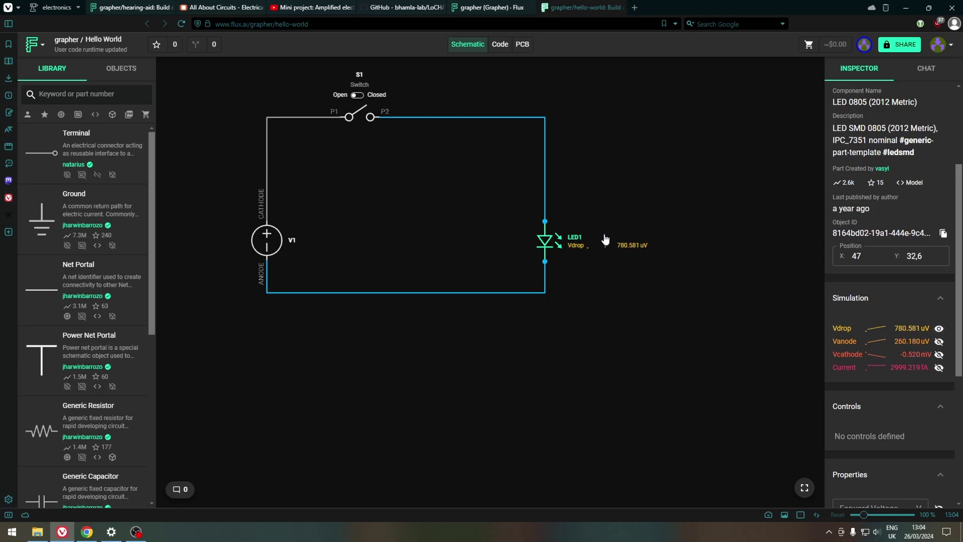
click(938, 342)
click(939, 354)
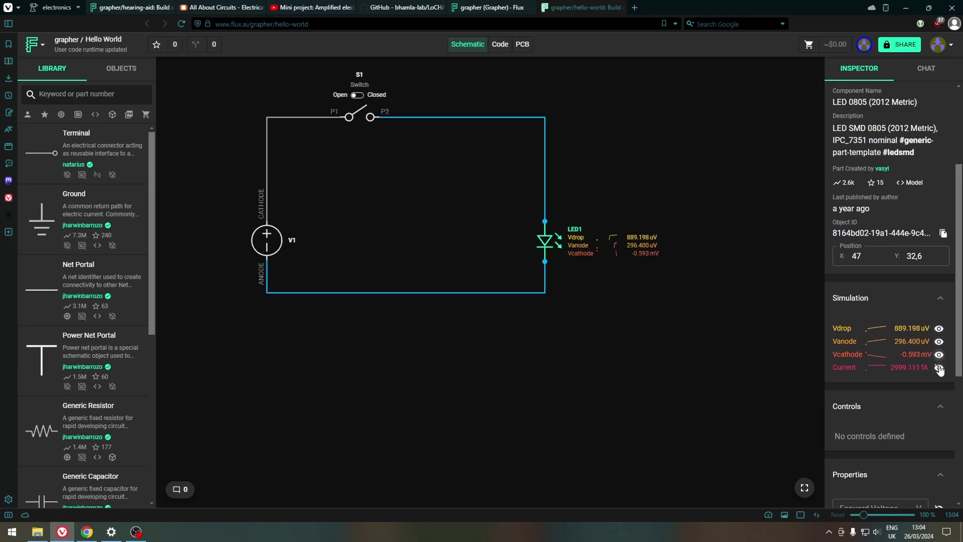
click(939, 368)
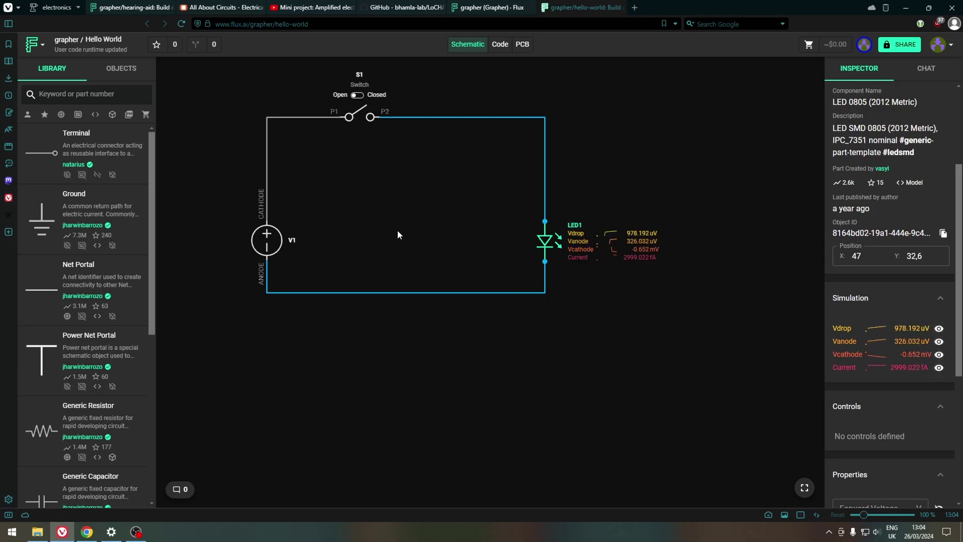
- Close switch S1 to watch LED1's readings change, then open it again
click(588, 267)
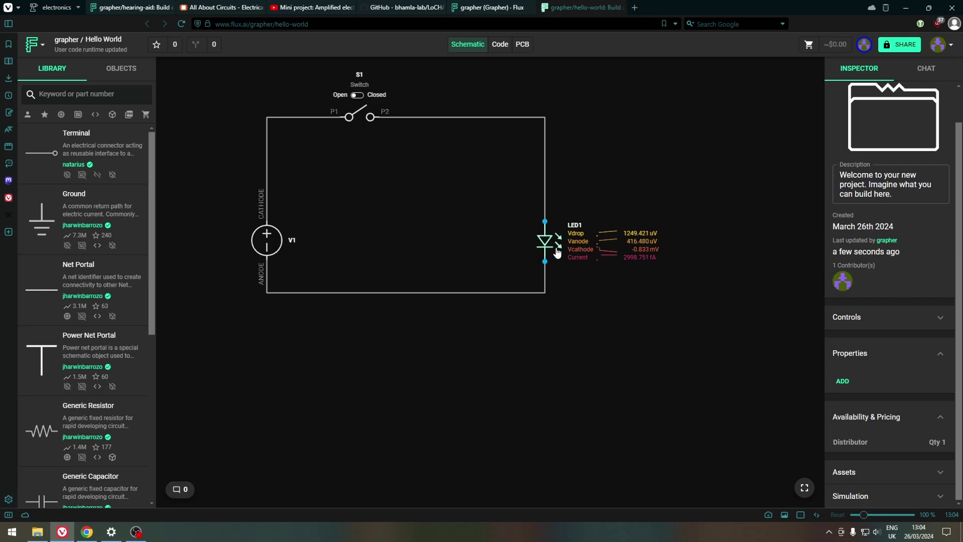
click(356, 96)
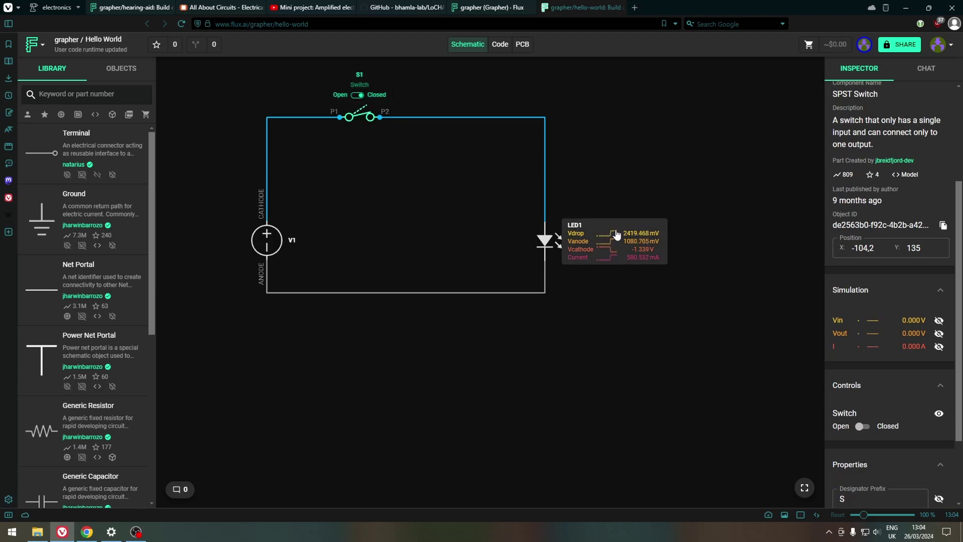
click(358, 96)
- Place a generic LED as D1 from a library search for 'led', rotate it vertical, and wire it between the top and bottom wires
click(86, 95)
text(led)
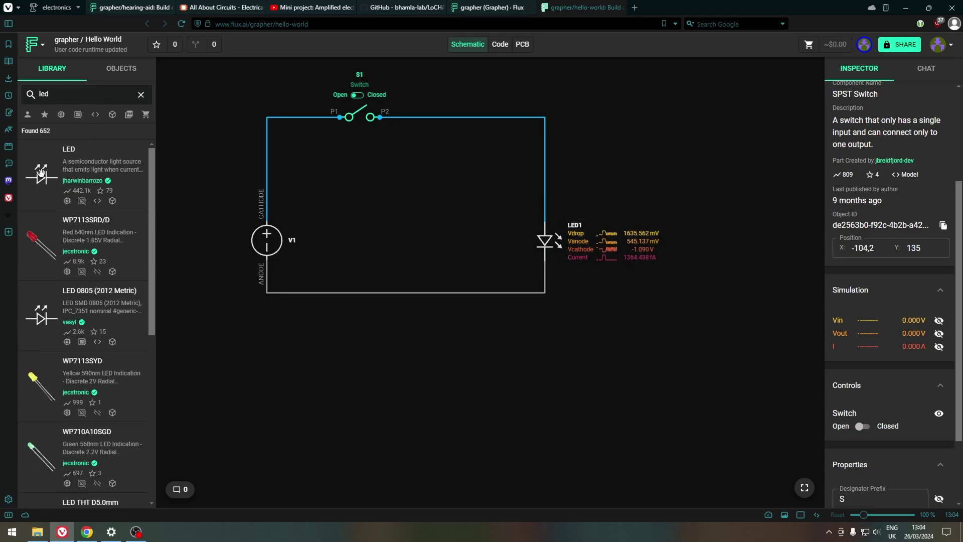
drag(40, 175, 462, 125)
key(r)
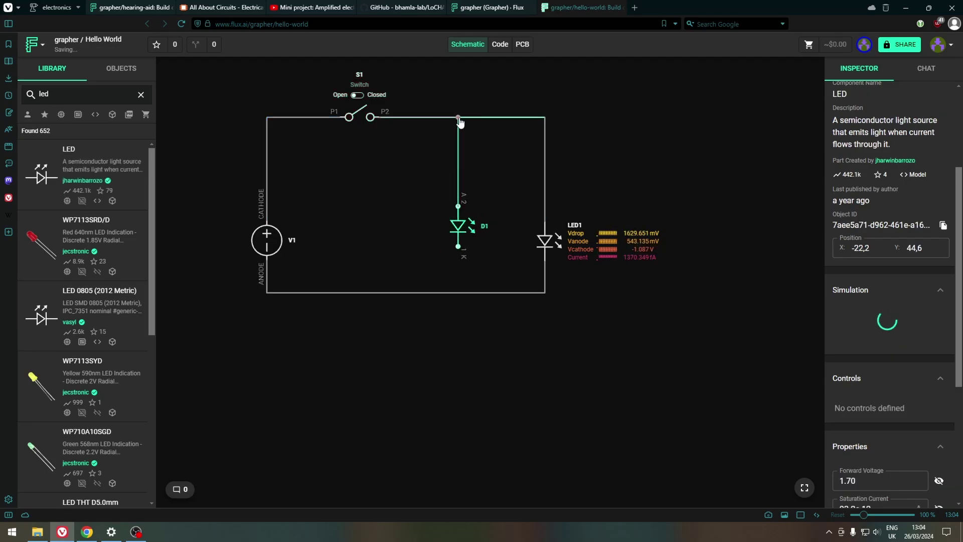
click(458, 118)
drag(458, 246, 459, 296)
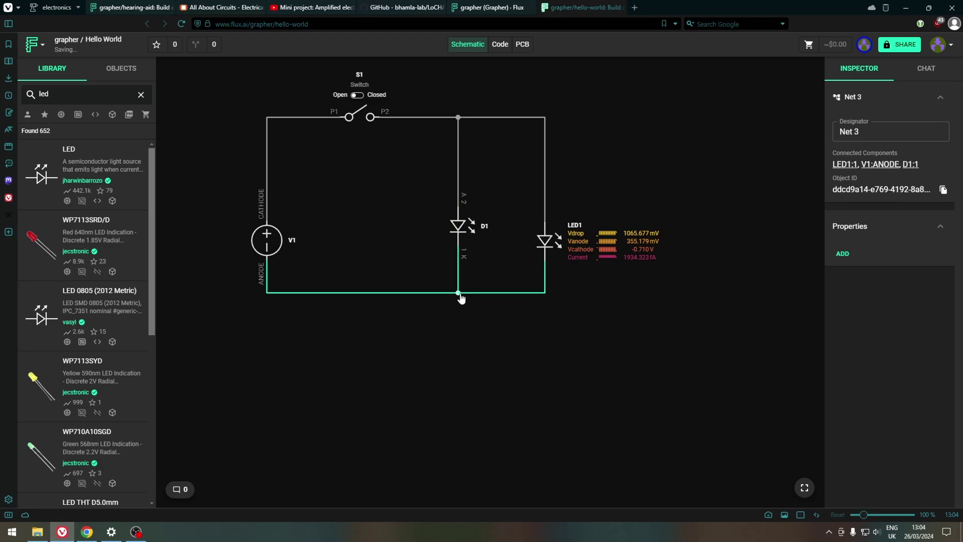
- Show D1's Vdrop, Vanode, Vcathode and Current readings, then move D1 left between V1 and LED1
click(457, 226)
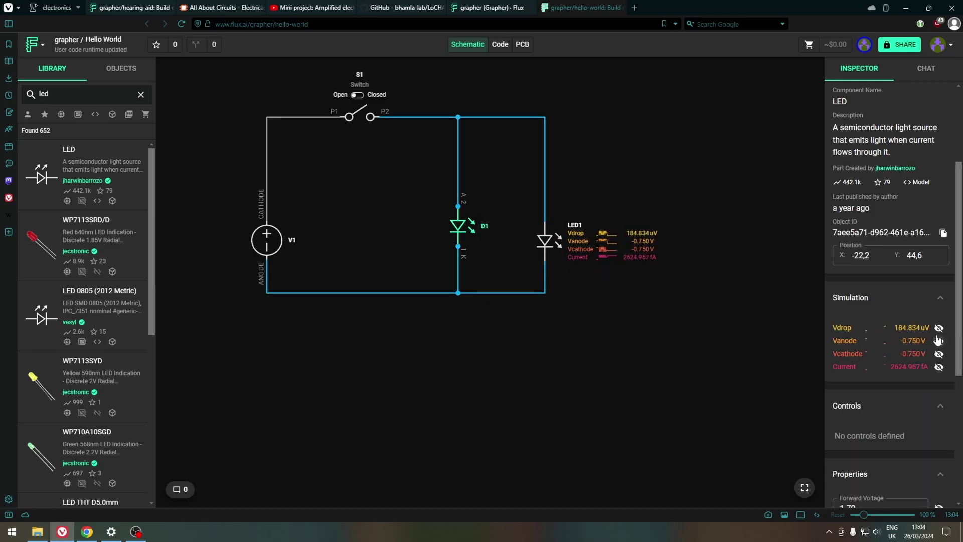
click(939, 327)
click(939, 340)
click(939, 353)
click(939, 367)
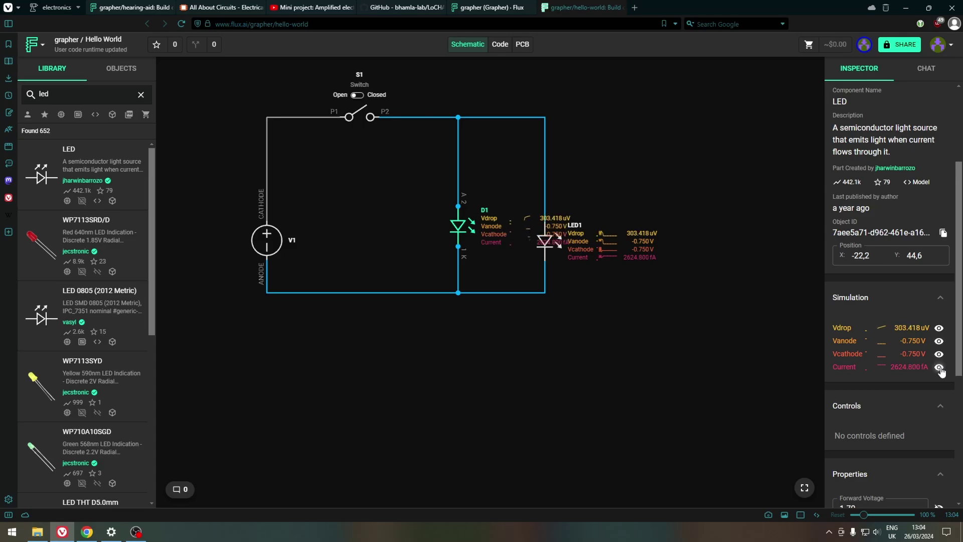
drag(458, 230, 416, 242)
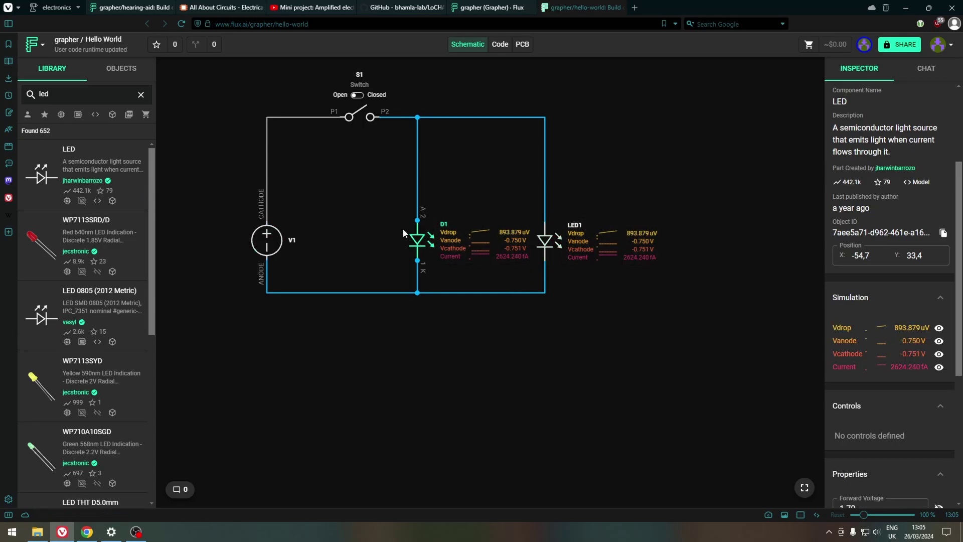
click(357, 95)
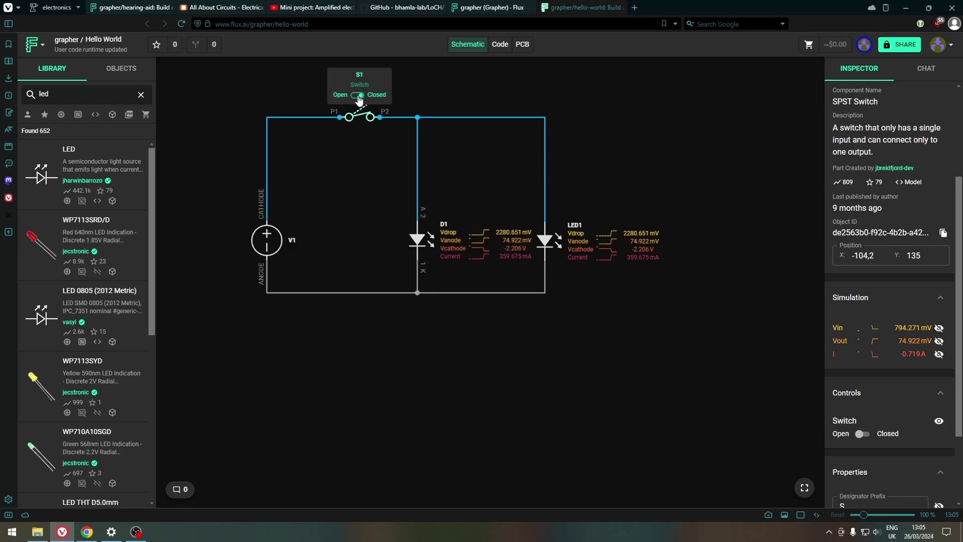
click(359, 98)
click(416, 239)
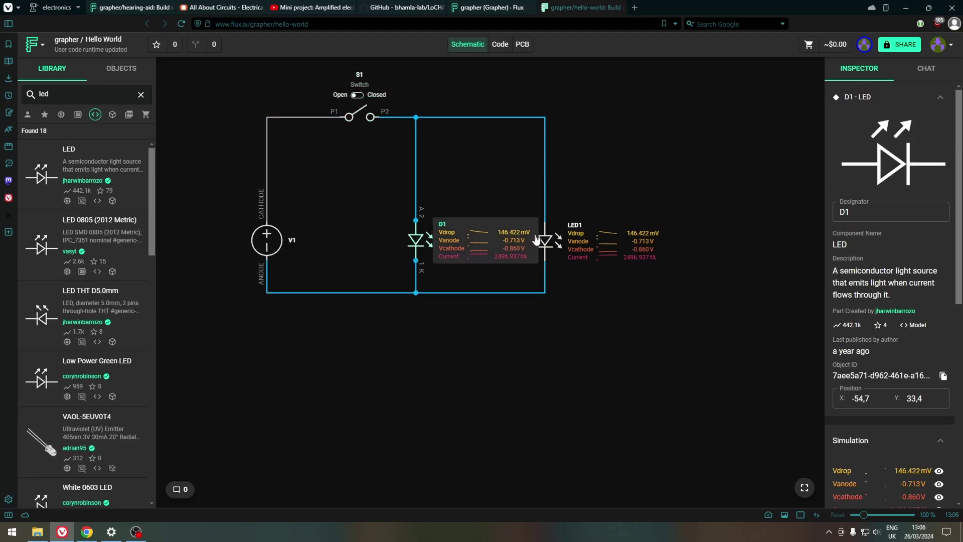
click(545, 240)
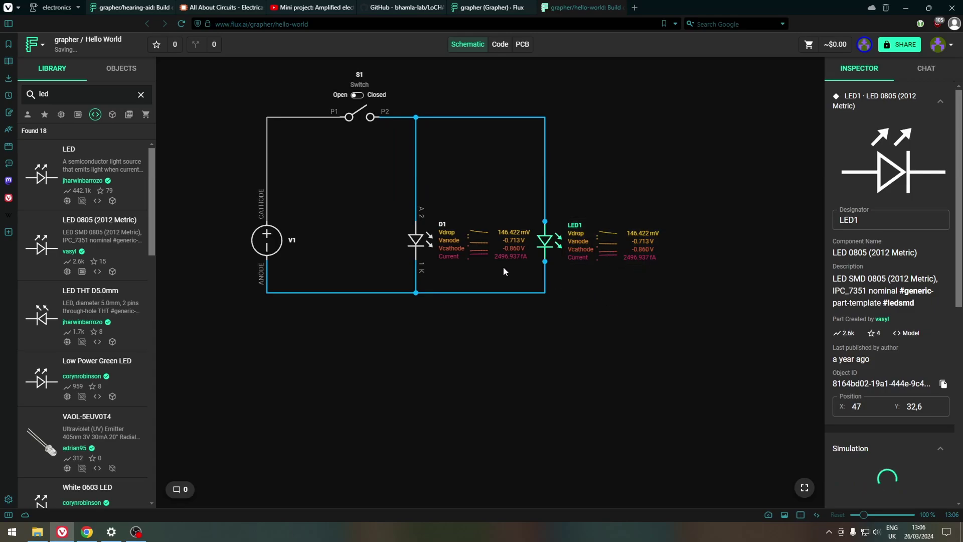
scroll(885, 366, down, 3)
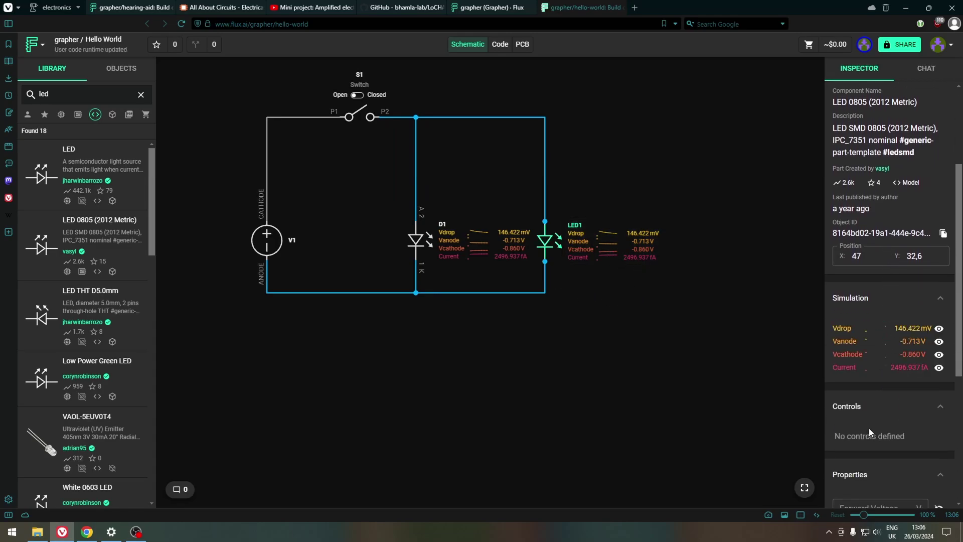
scroll(868, 428, up, 1)
click(357, 97)
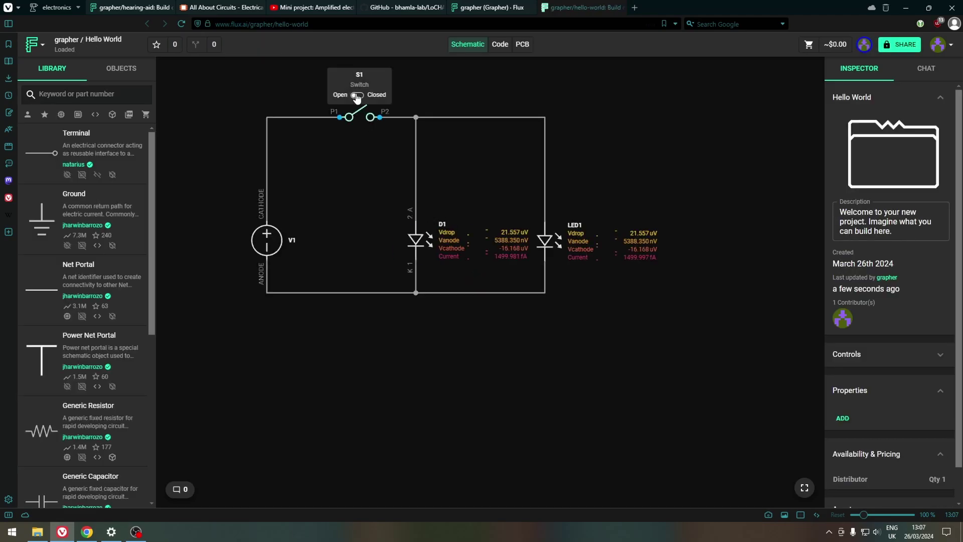
- Add a ground symbol below V1's anode
click(357, 98)
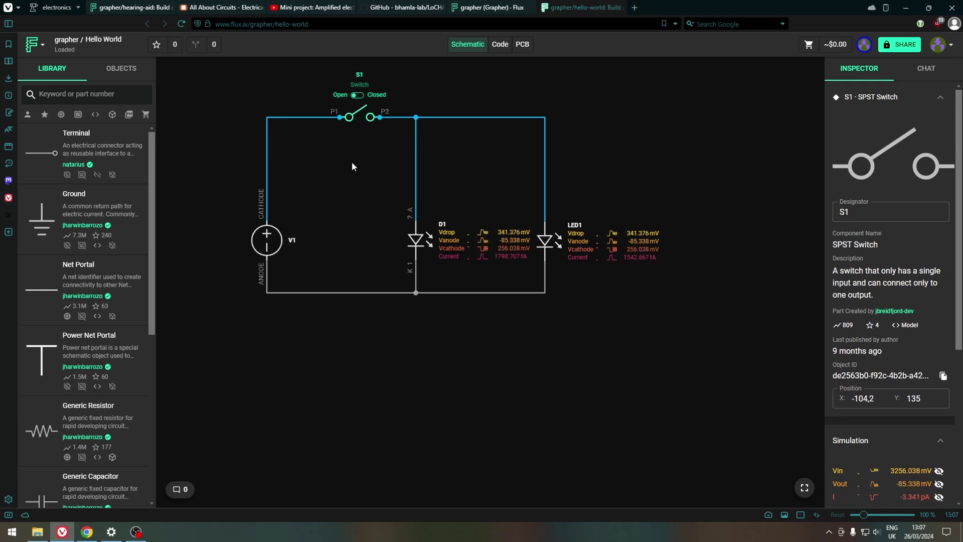
mouse_move(42, 216)
mouse_down()
mouse_move(188, 313)
mouse_move(278, 350)
mouse_move(268, 350)
mouse_move(267, 293)
mouse_up()
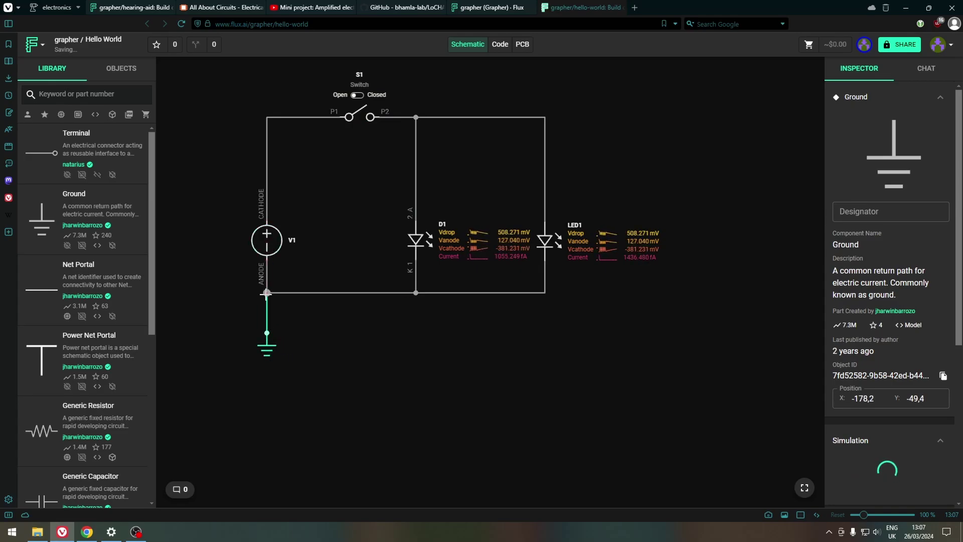
click(530, 326)
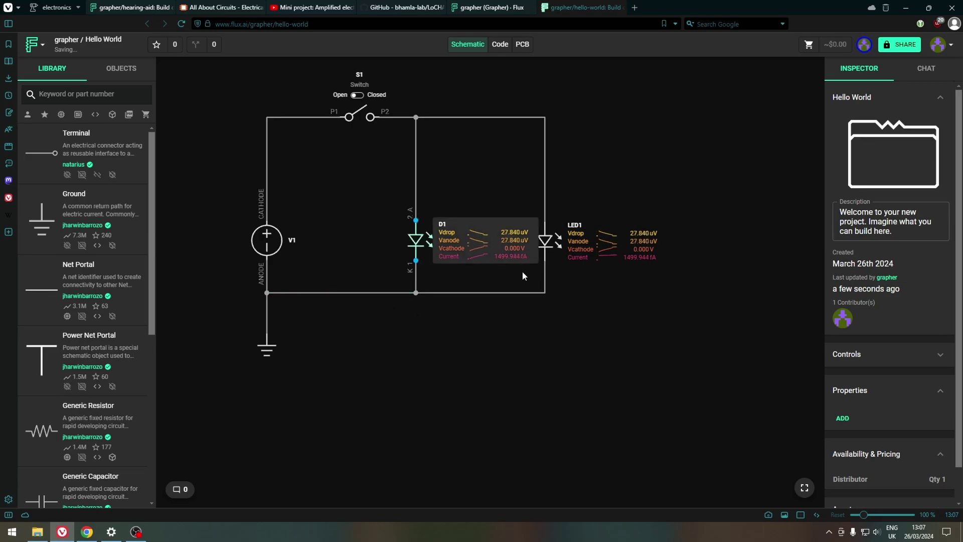
- Toggle switch S1 closed and open three times, leaving it open so LED currents drop
click(356, 97)
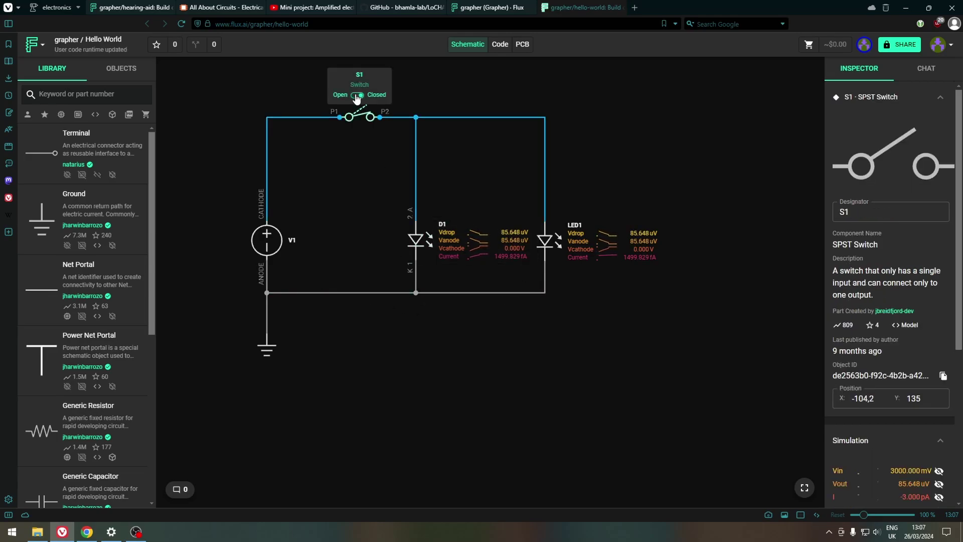
click(356, 96)
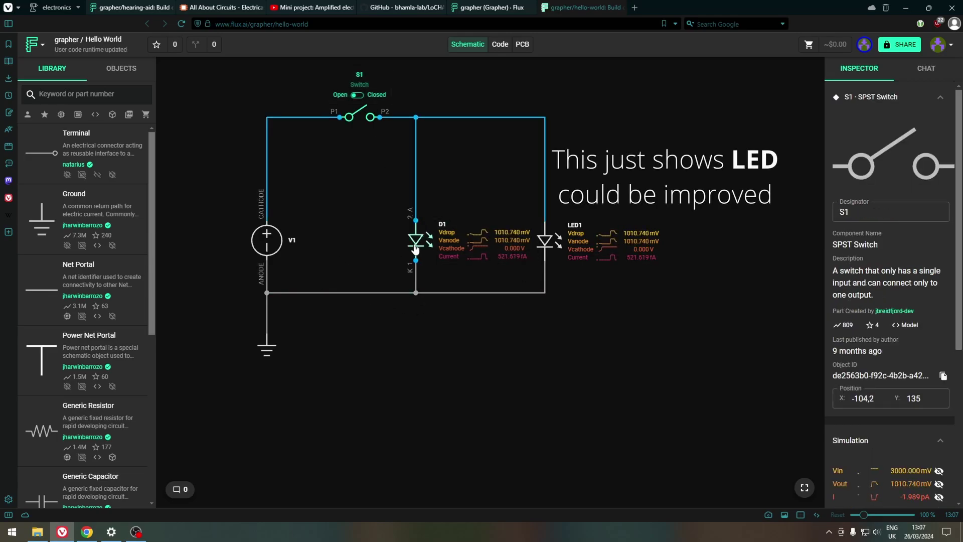
click(358, 95)
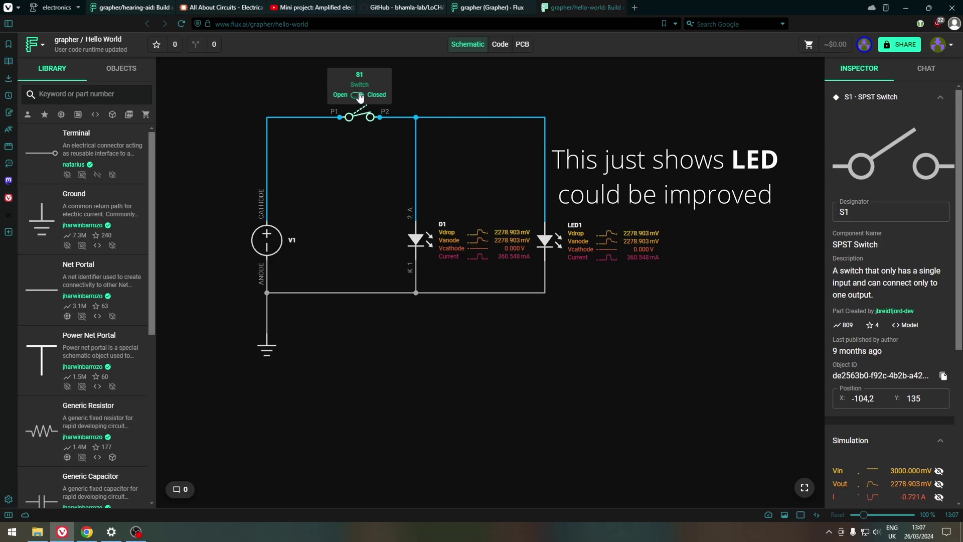
click(359, 97)
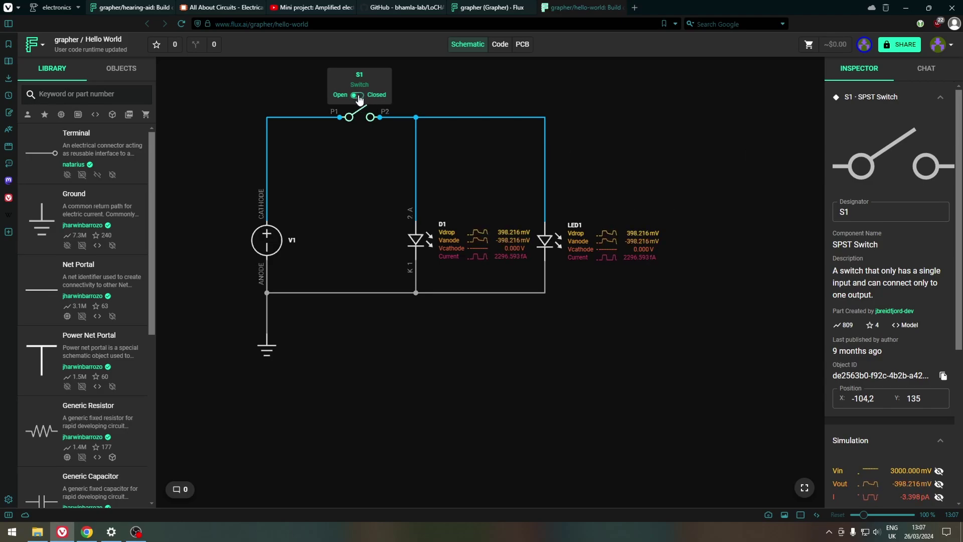
click(360, 96)
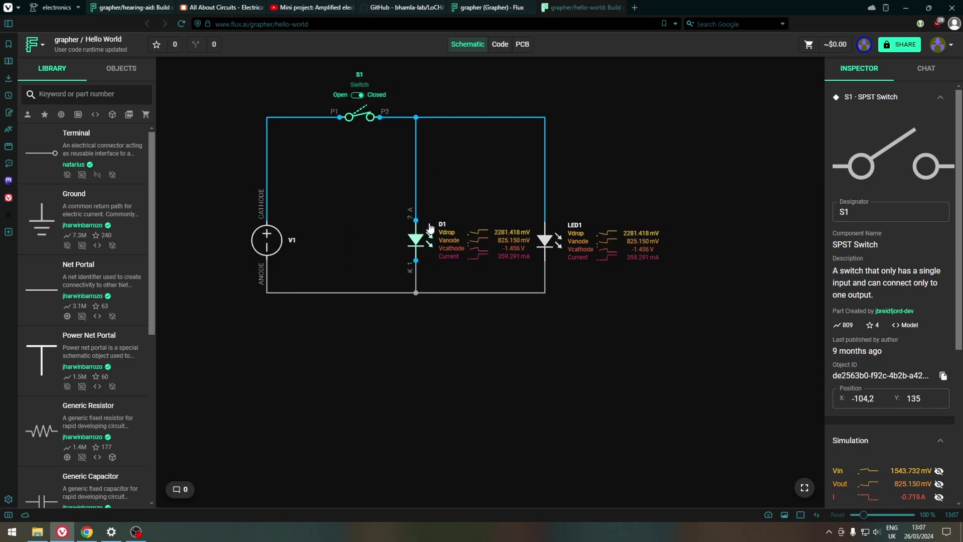
click(358, 96)
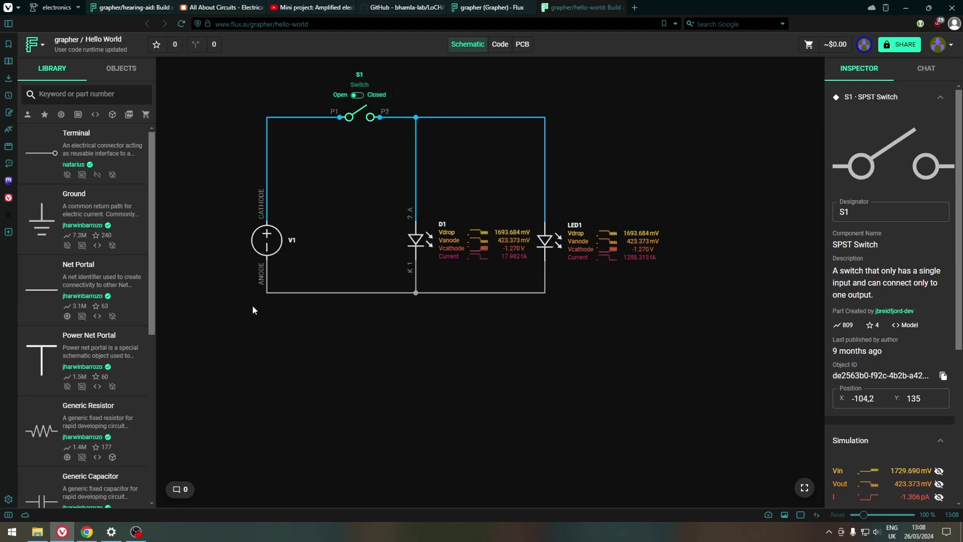
click(585, 180)
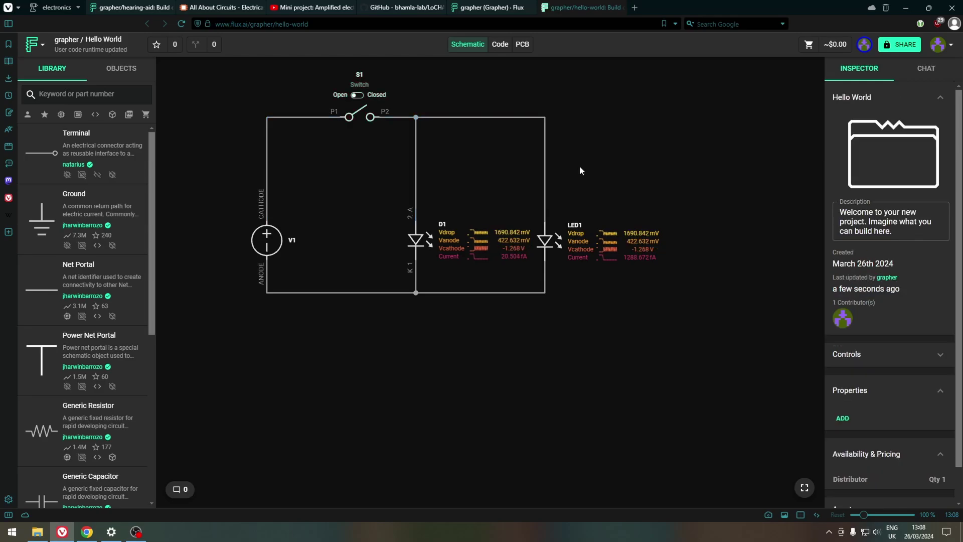
- View the canvas context menu's Copilot options, then dismiss the menu
right_click(579, 170)
mouse_move(647, 175)
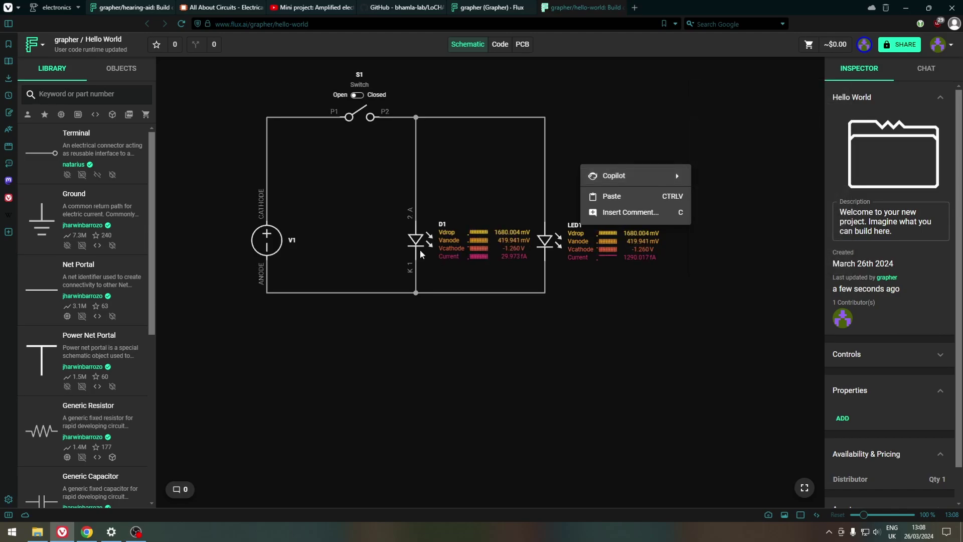
click(302, 194)
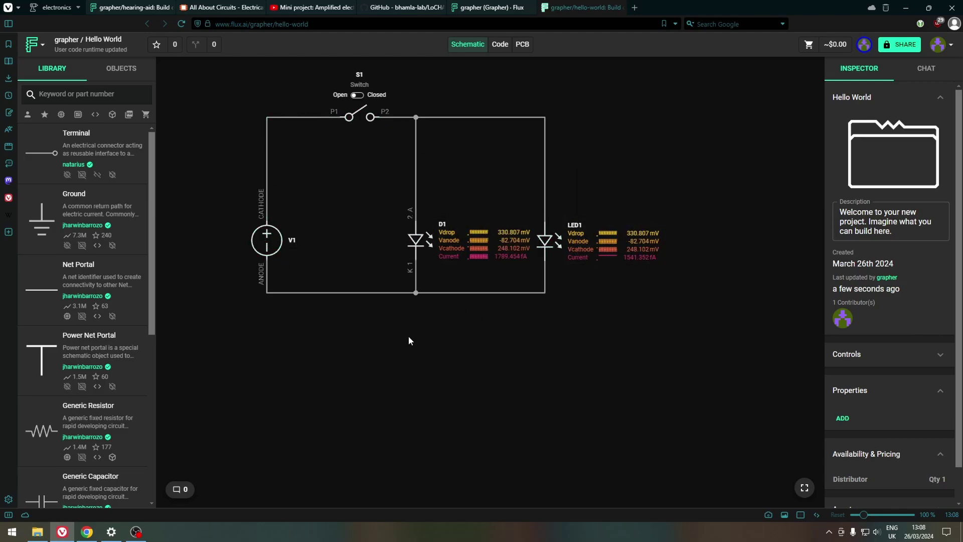
- Check the schematic's Copilot actions again, then switch to the profile tab listing projects
mouse_move(481, 16)
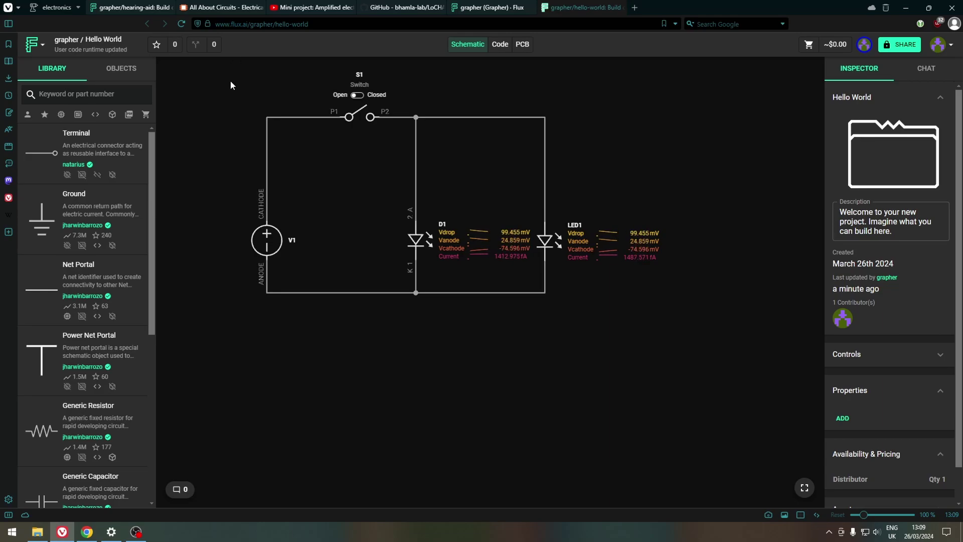
right_click(600, 128)
mouse_move(659, 140)
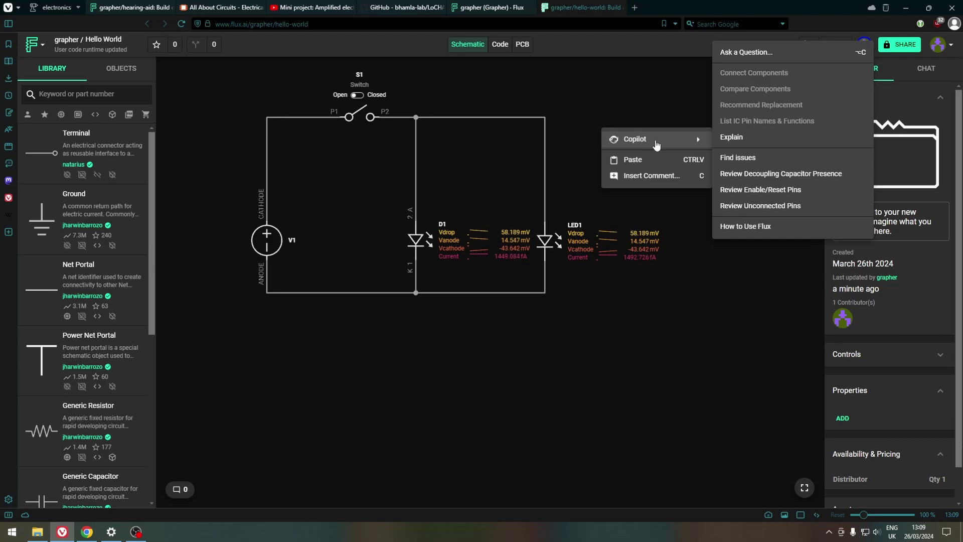
key(ctrl+shift+Tab)
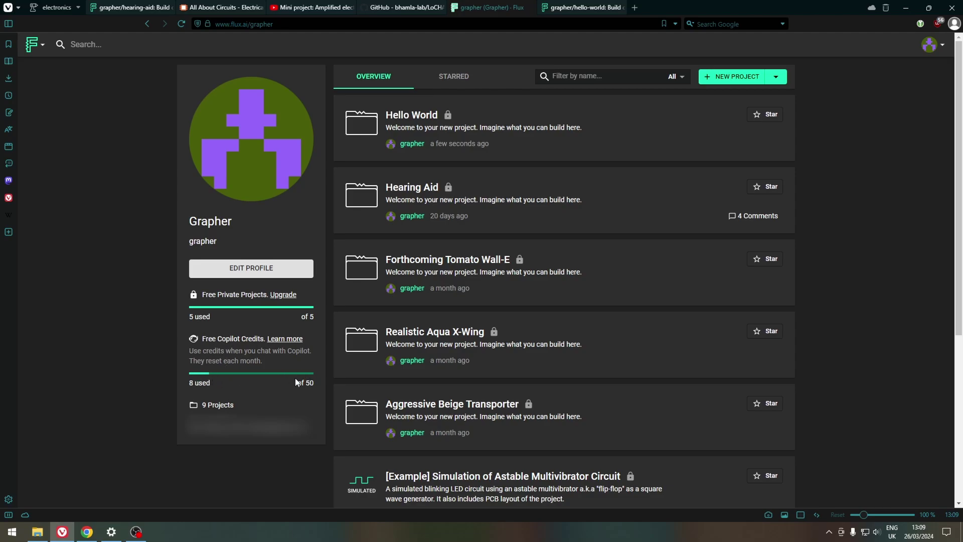
- Open the Hearing Aid project and its comment thread on pin 1
click(412, 186)
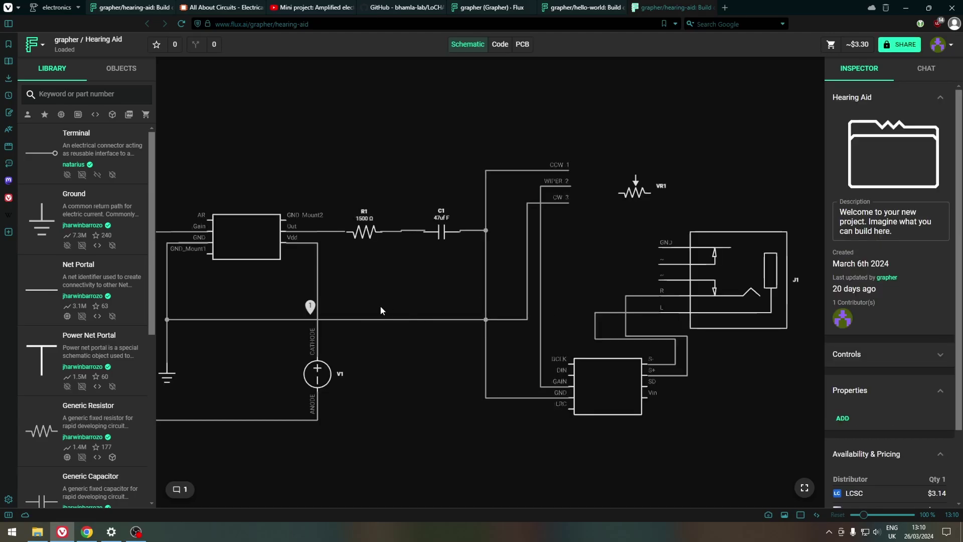
drag(380, 305, 478, 301)
click(421, 303)
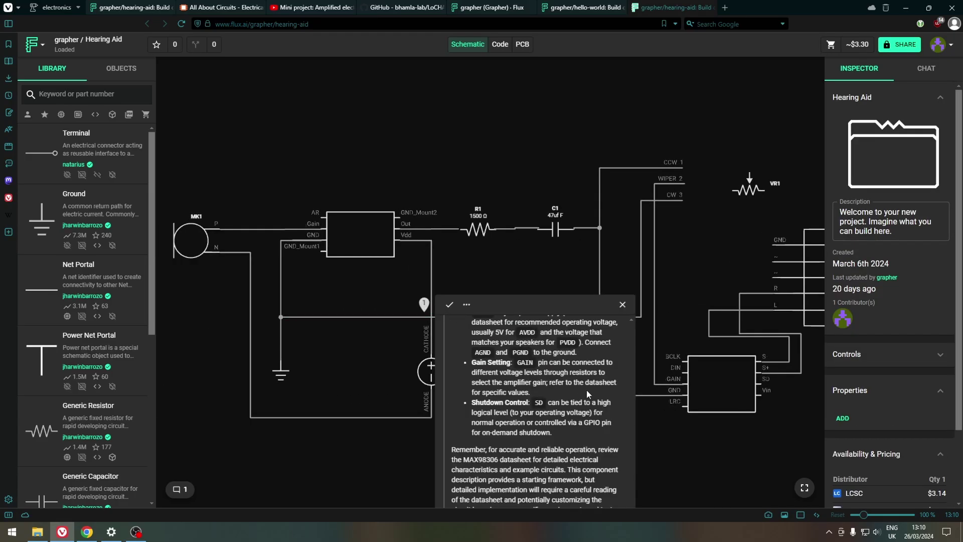
- Read through Copilot's reply about creating a MAX98306 amplifier component
drag(534, 265, 542, 393)
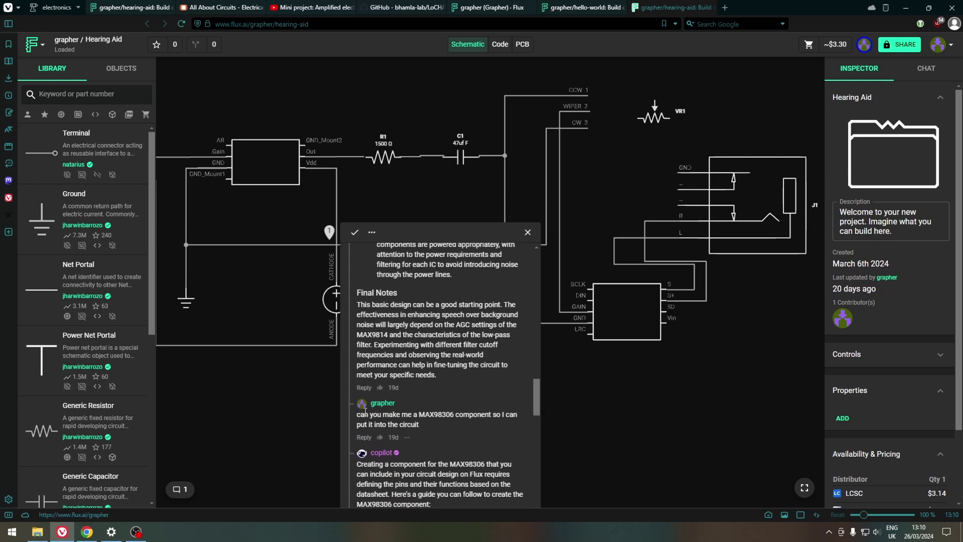
scroll(501, 373, down, 7)
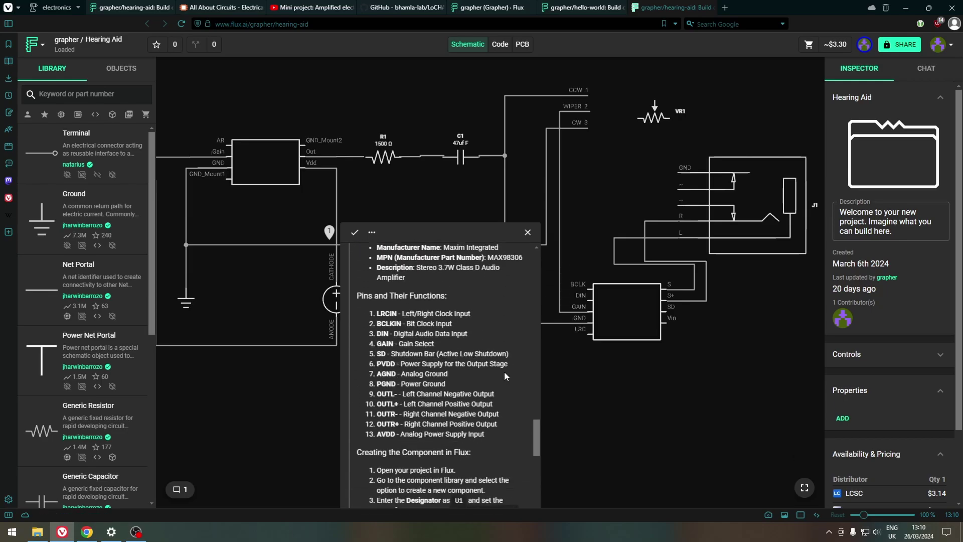
scroll(418, 266, down, 8)
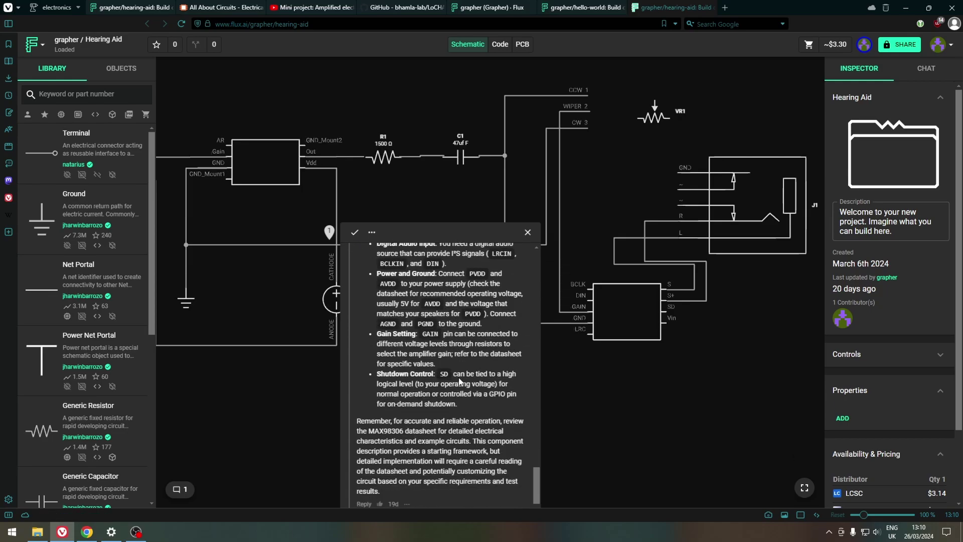
scroll(441, 326, up, 15)
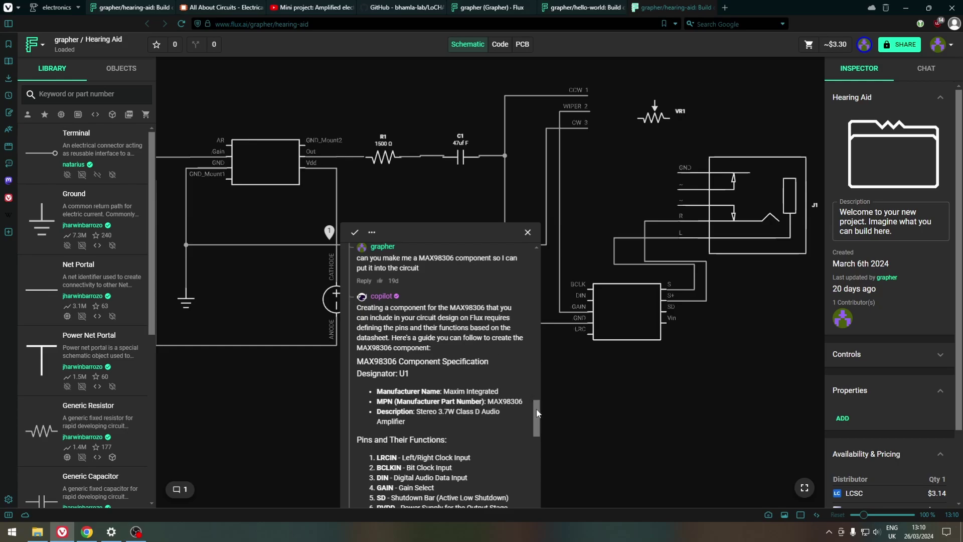
drag(537, 409, 540, 415)
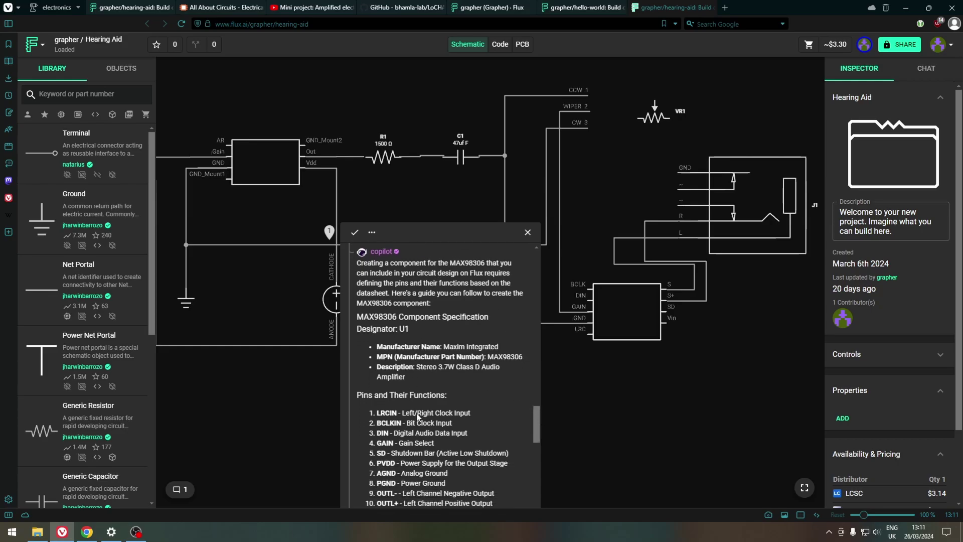
drag(538, 416, 537, 427)
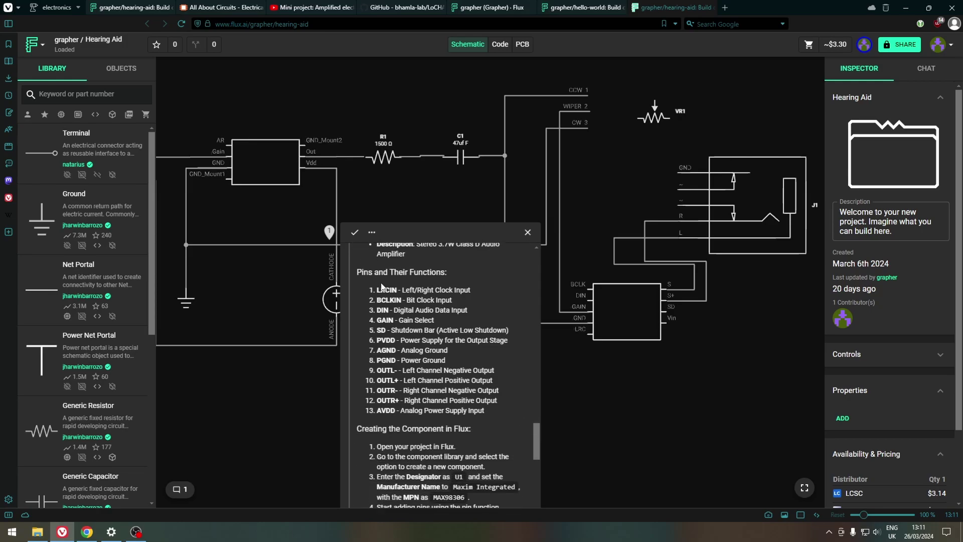
drag(540, 436, 416, 280)
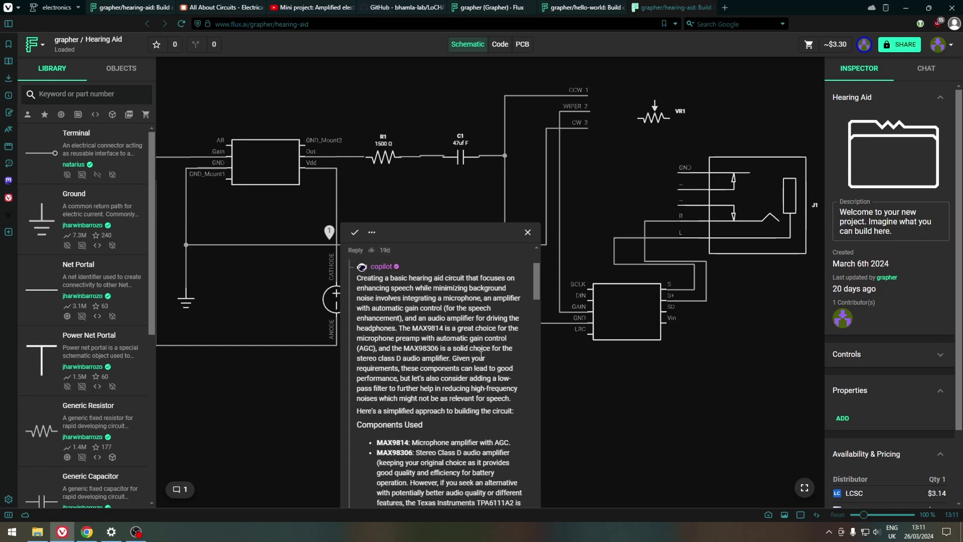
scroll(442, 398, down, 2)
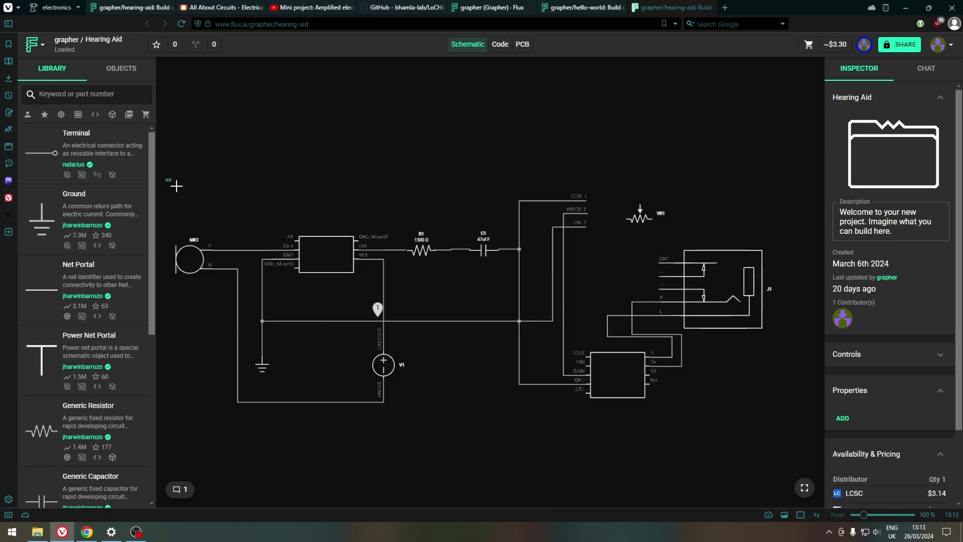
- Select the whole Hearing Aid schematic and review LCSC, Mouser and Digi-Key prices
drag(167, 179, 785, 423)
drag(788, 427, 166, 188)
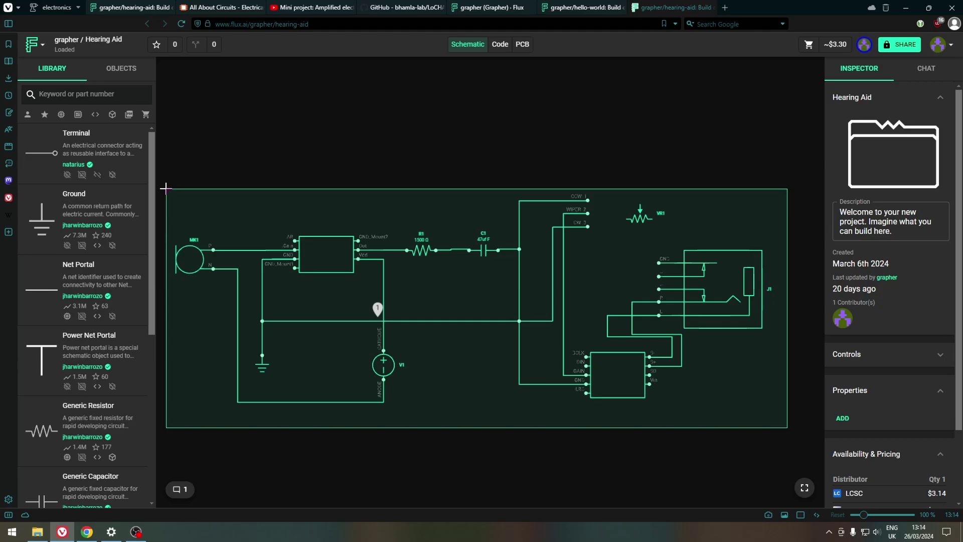
drag(165, 188, 165, 188)
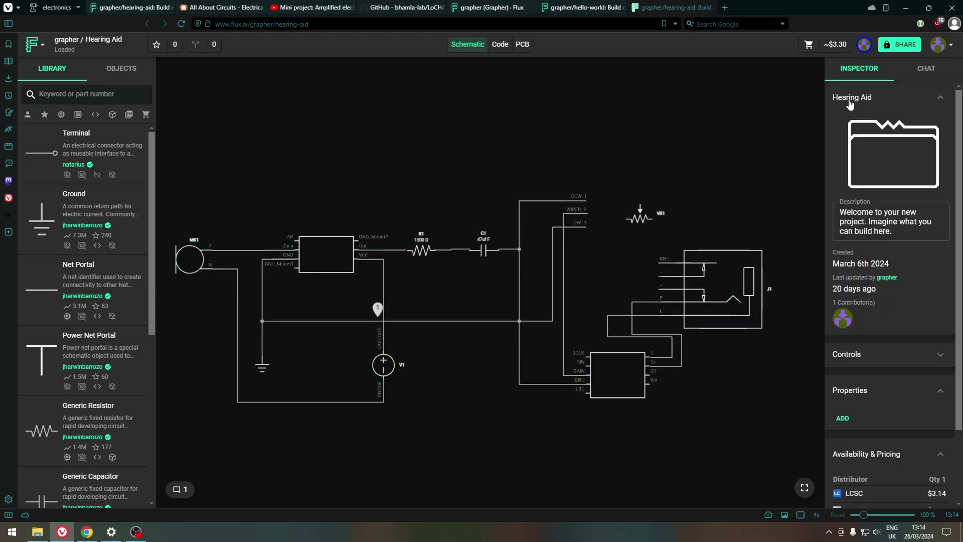
scroll(960, 134, down, 3)
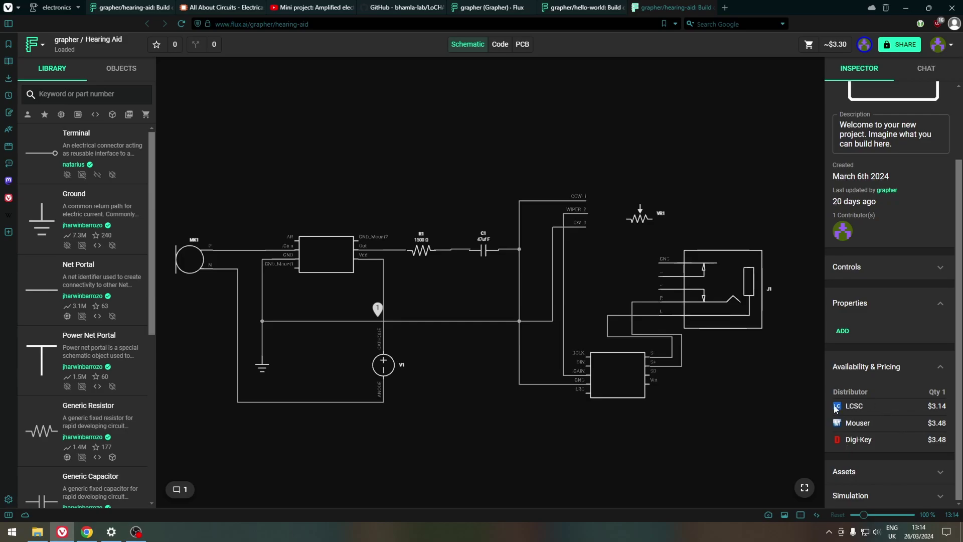
drag(959, 435, 957, 356)
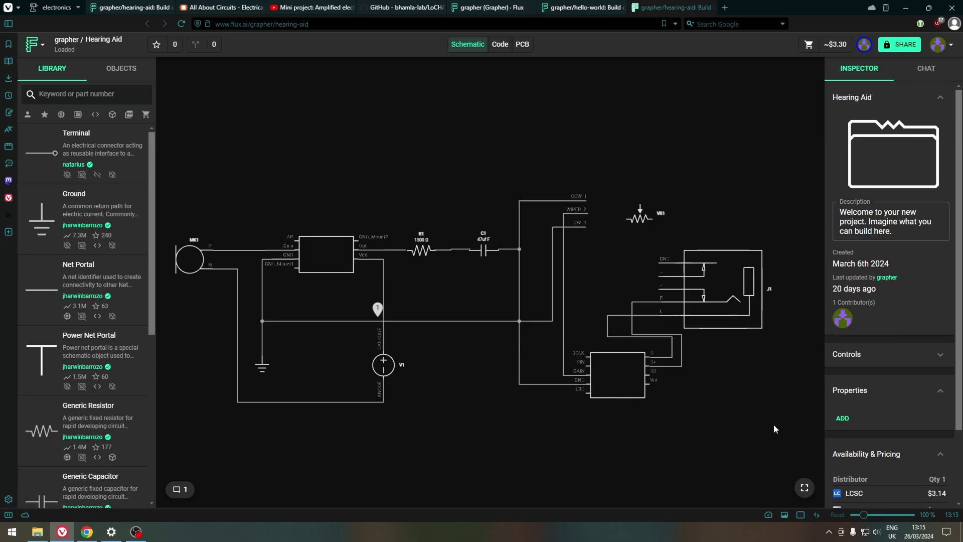
scroll(877, 458, down, 2)
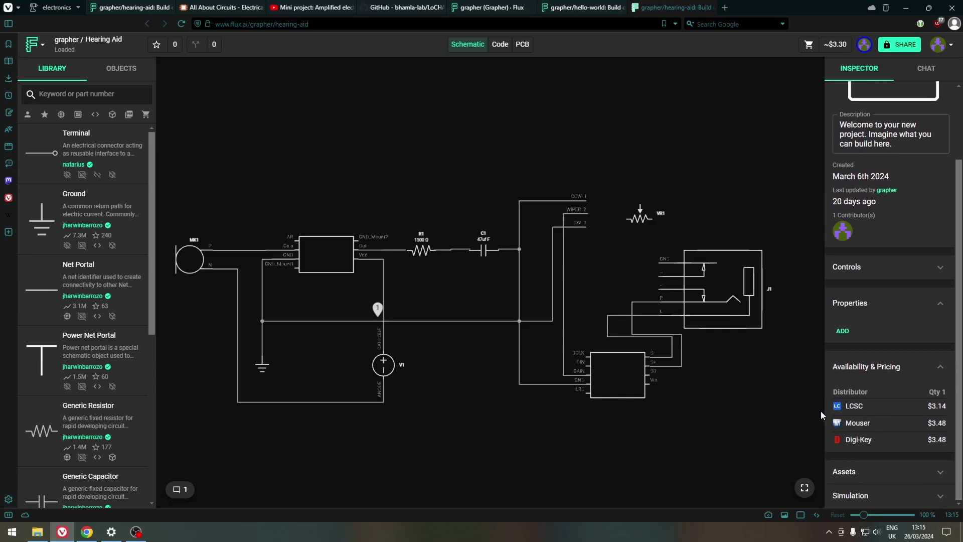
- Reselect the schematic parts, then close the Hearing Aid and Hello World tabs
drag(780, 422, 156, 174)
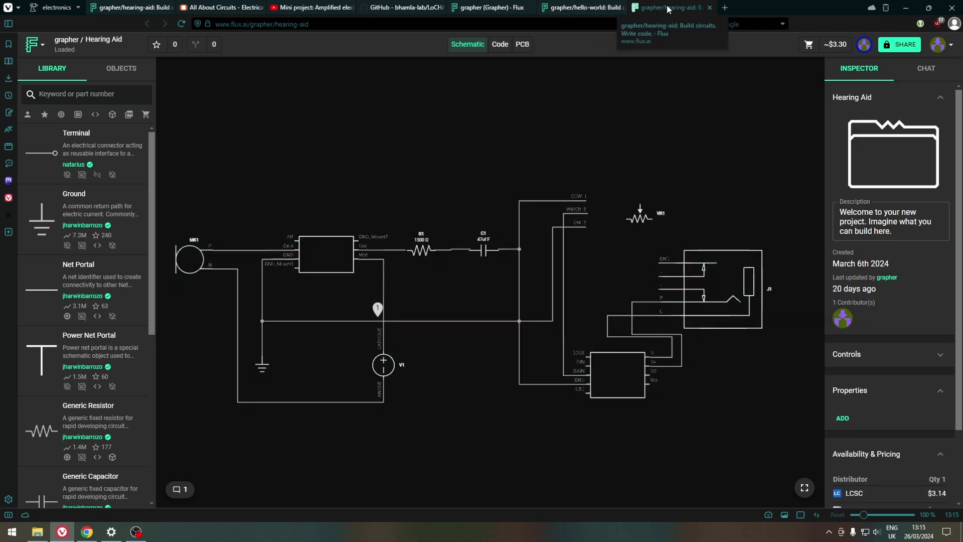
middle_click(668, 4)
middle_click(584, 7)
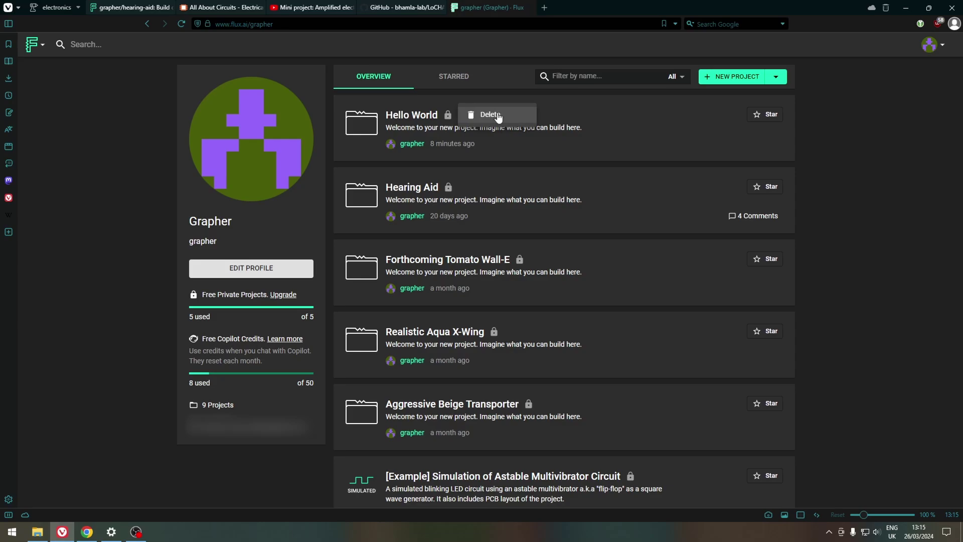
- Choose Delete from the Hello World project card's menu
click(488, 115)
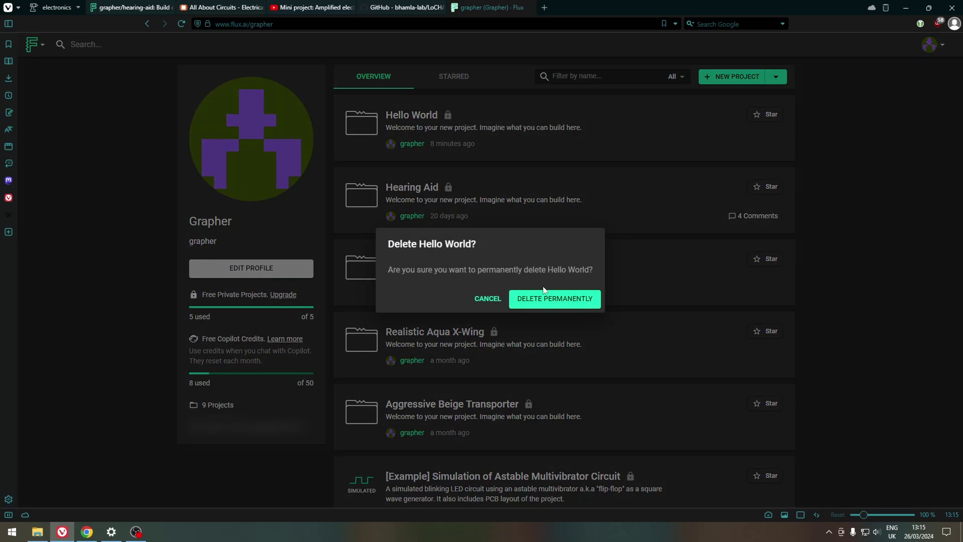